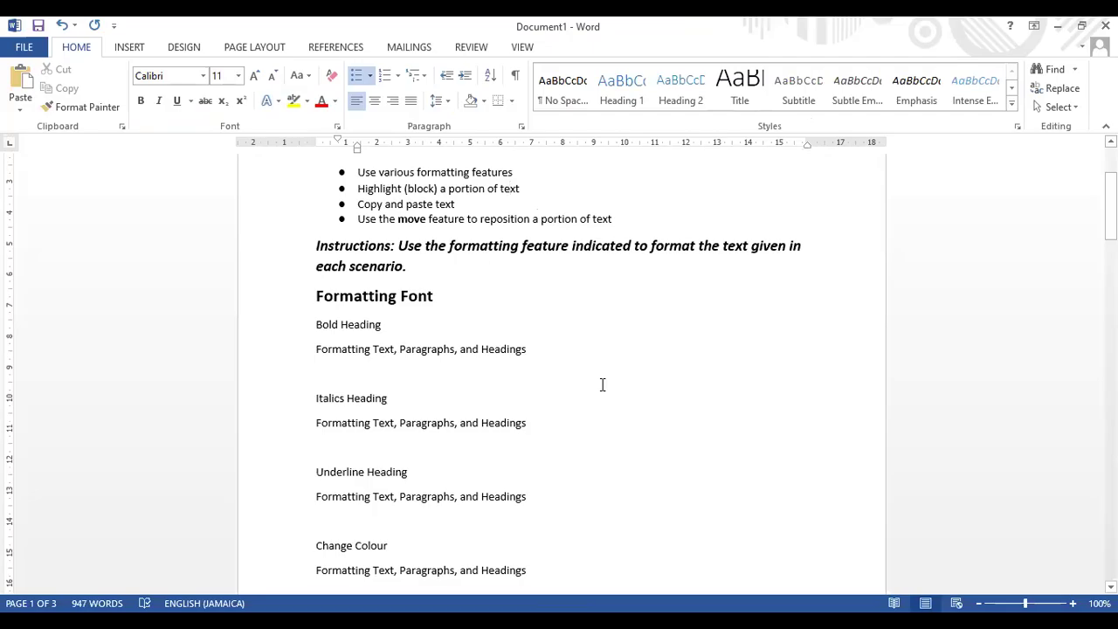
Scroll down until the Formatting Font heading and its sample lines sit at the top of the view.
{"action": "scroll", "coordinate": [601, 381], "scroll_direction": "down", "scroll_amount": 3}
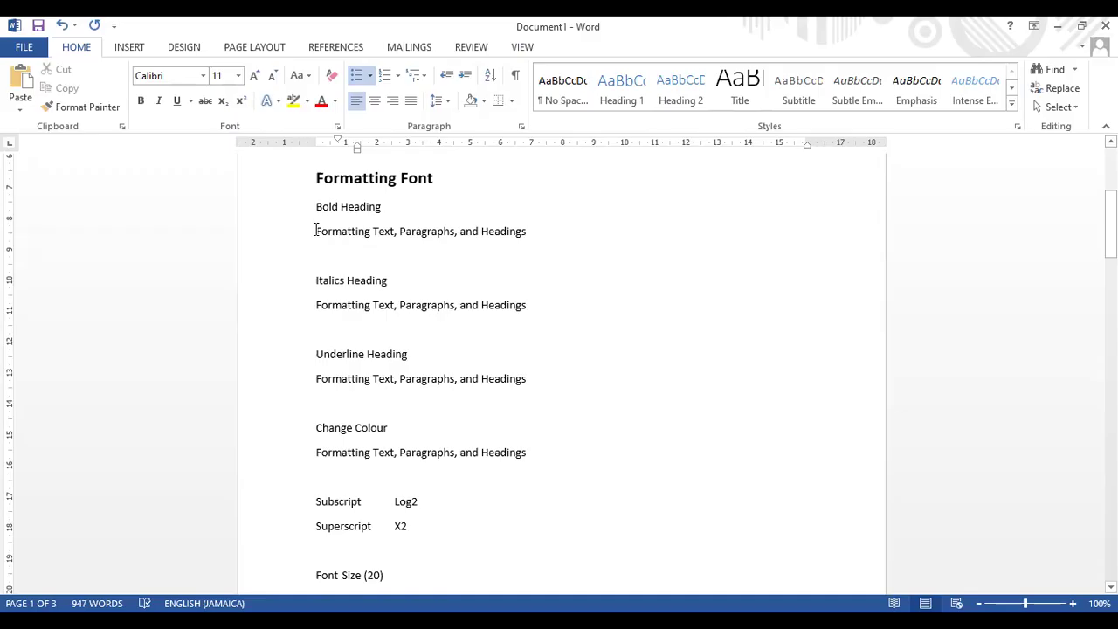
{"action": "left_click", "coordinate": [316, 231]}
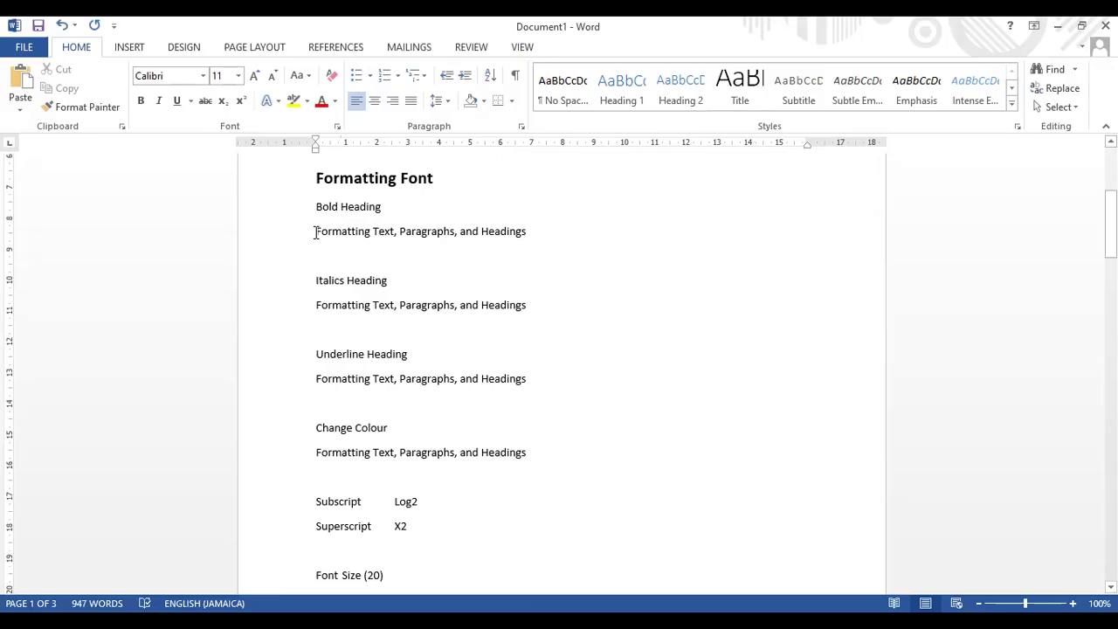
{"action": "left_click_drag", "start_coordinate": [316, 232], "coordinate": [527, 234]}
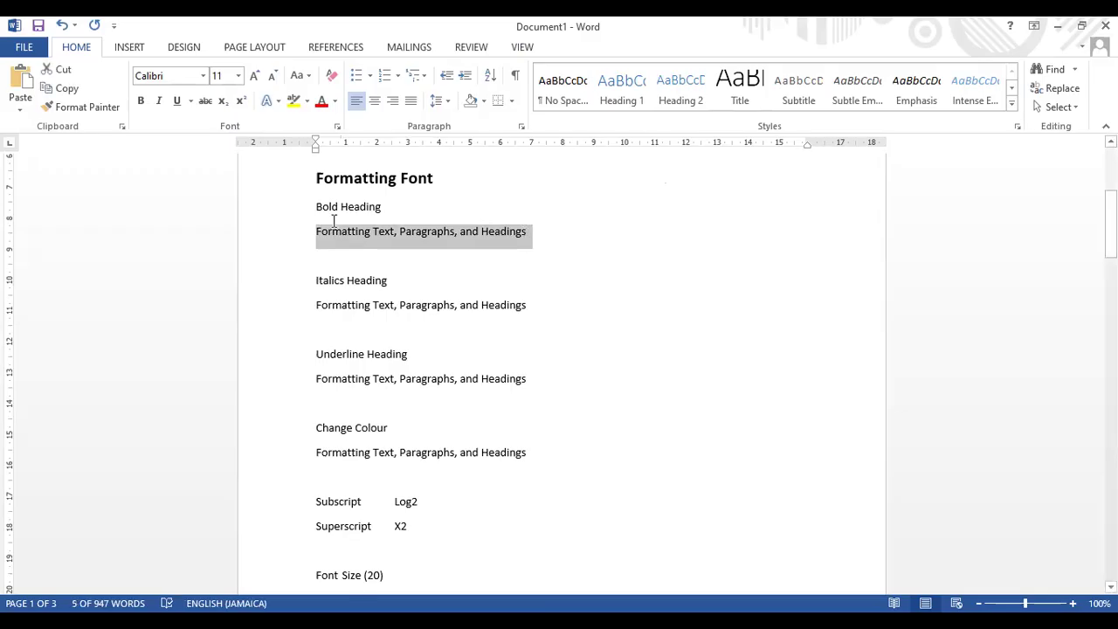
{"action": "left_click", "coordinate": [366, 240]}
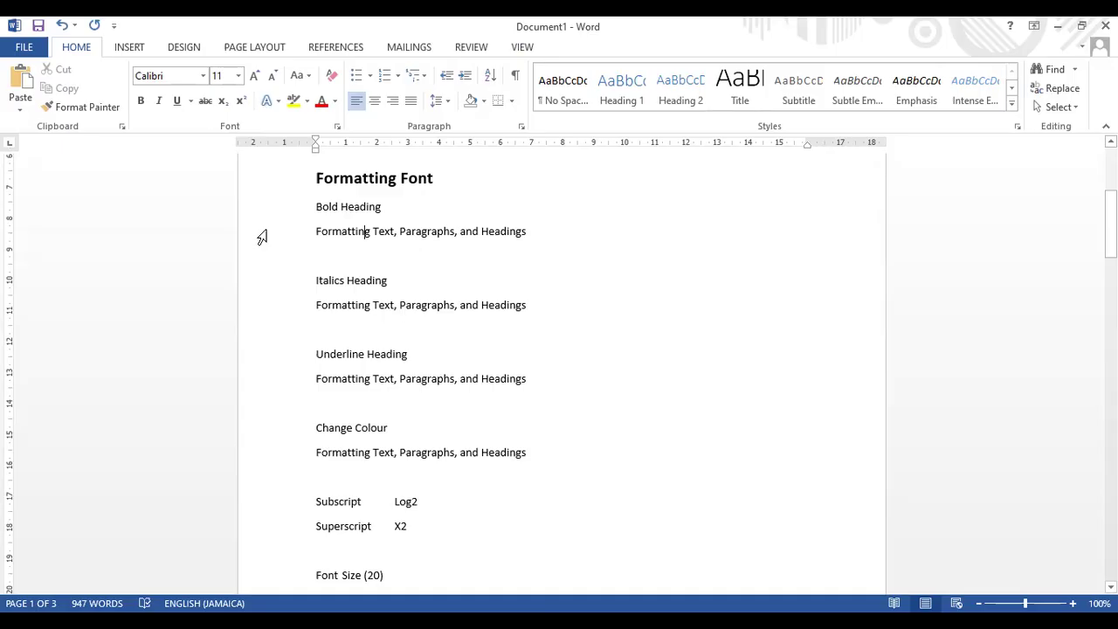
{"action": "left_click", "coordinate": [261, 235]}
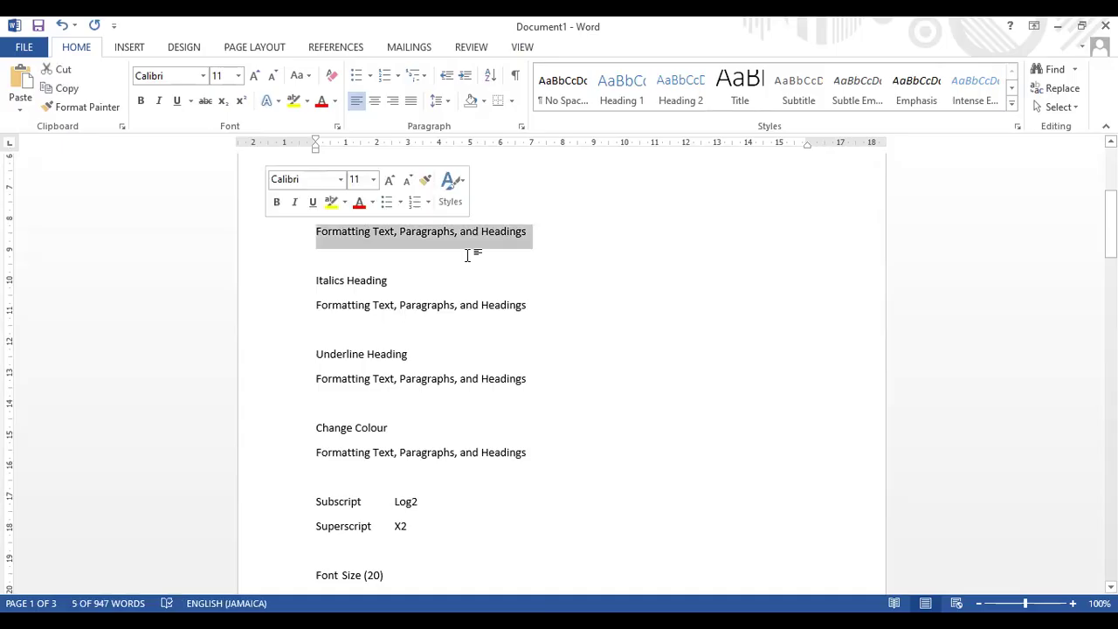
{"action": "left_click", "coordinate": [594, 246]}
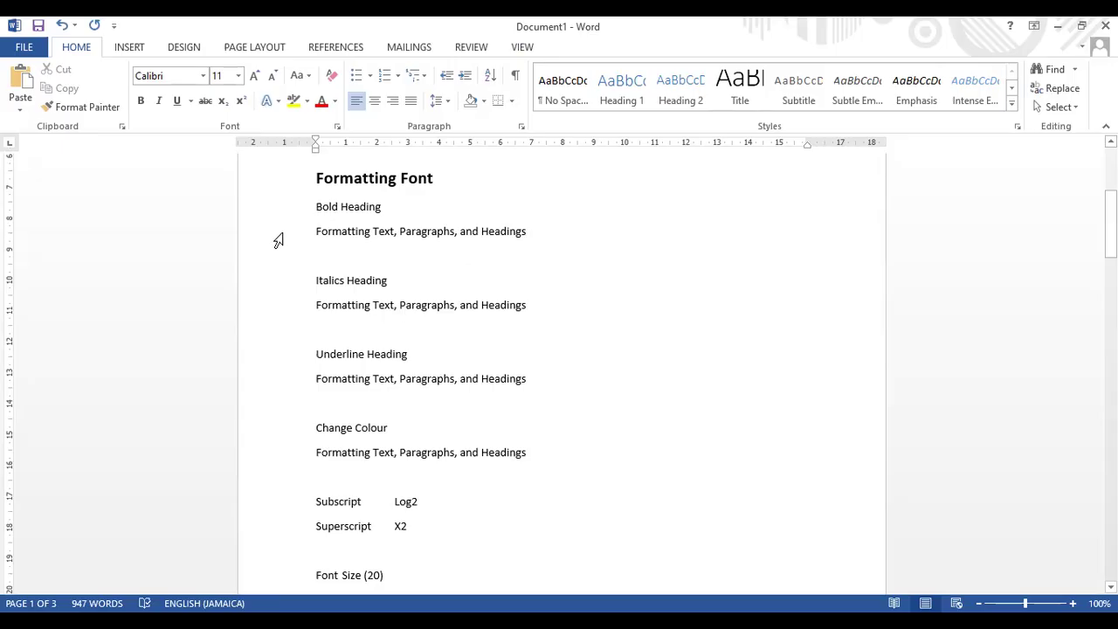
Bold the sample line under Bold Heading and italicise the one under Italics Heading.
{"action": "left_click", "coordinate": [297, 237]}
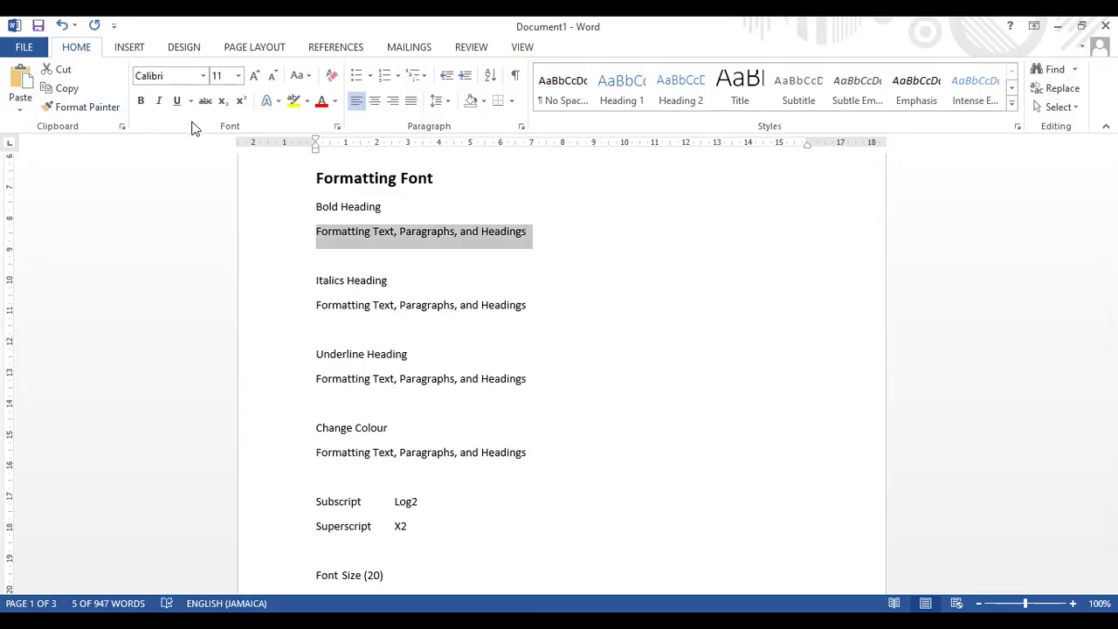
{"action": "left_click", "coordinate": [140, 101]}
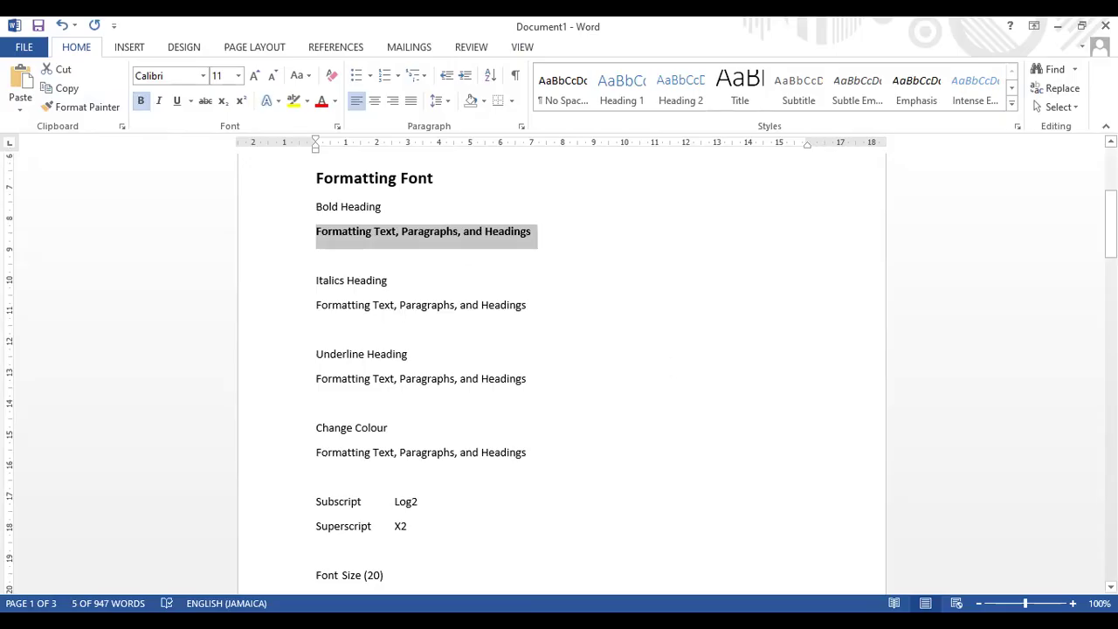
{"action": "scroll", "coordinate": [559, 367], "scroll_direction": "up", "scroll_amount": 2}
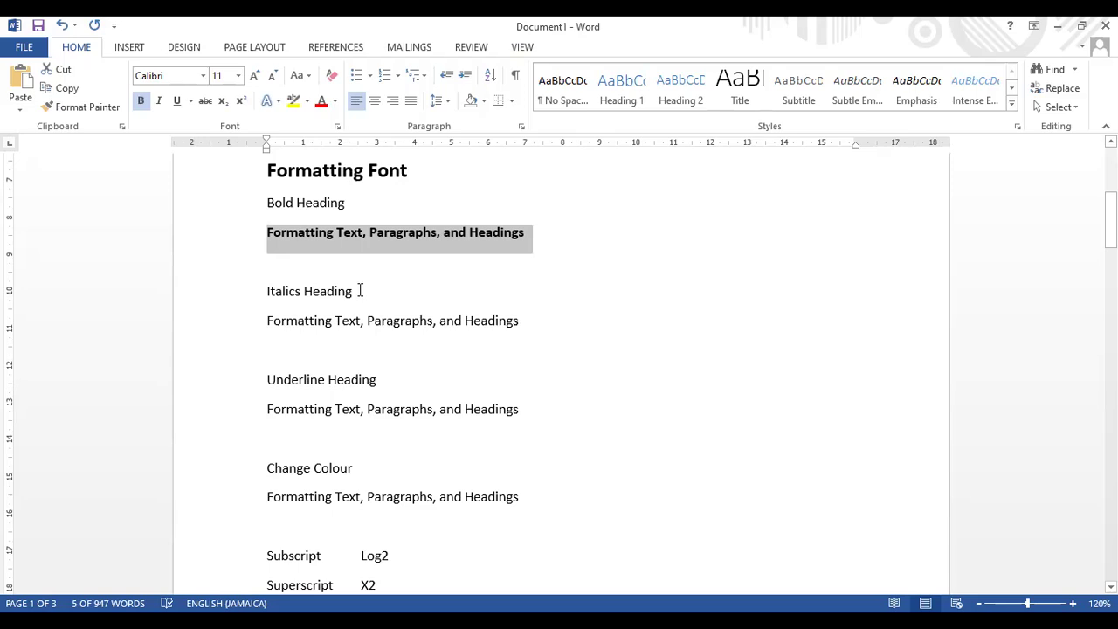
{"action": "left_click", "coordinate": [189, 332]}
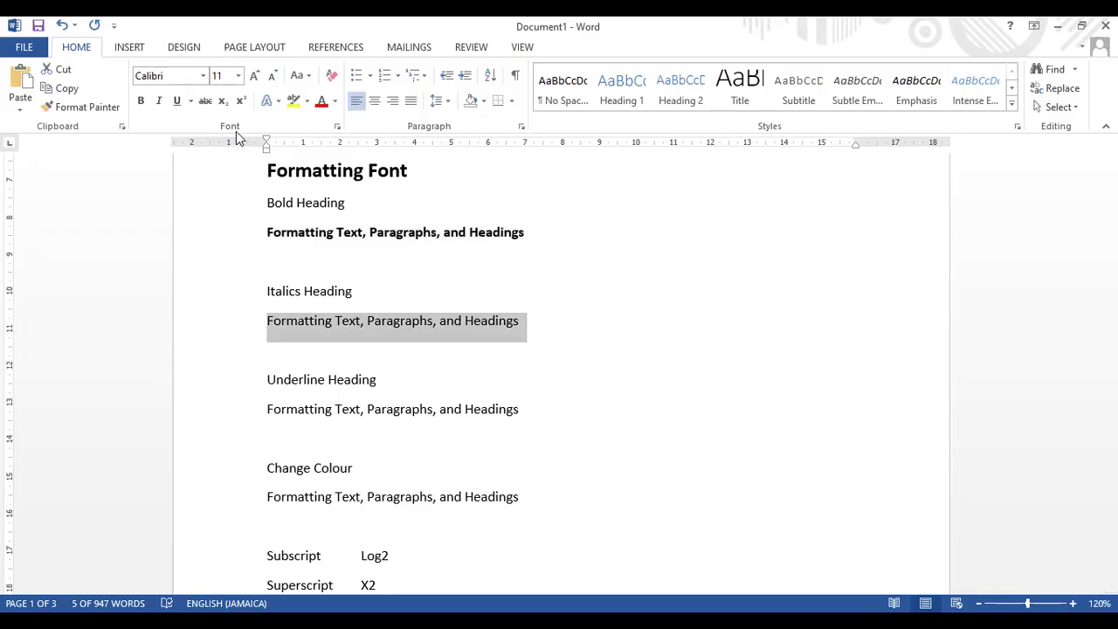
{"action": "left_click", "coordinate": [159, 103]}
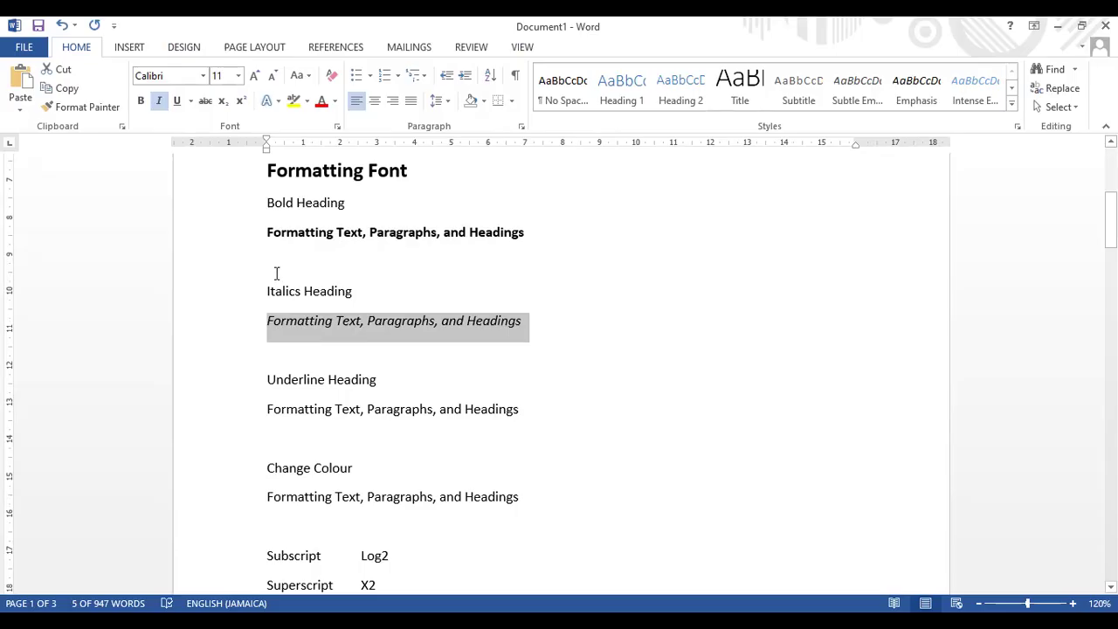
Give the sample line under Underline Heading a single underline.
{"action": "scroll", "coordinate": [276, 274], "scroll_direction": "down", "scroll_amount": 3}
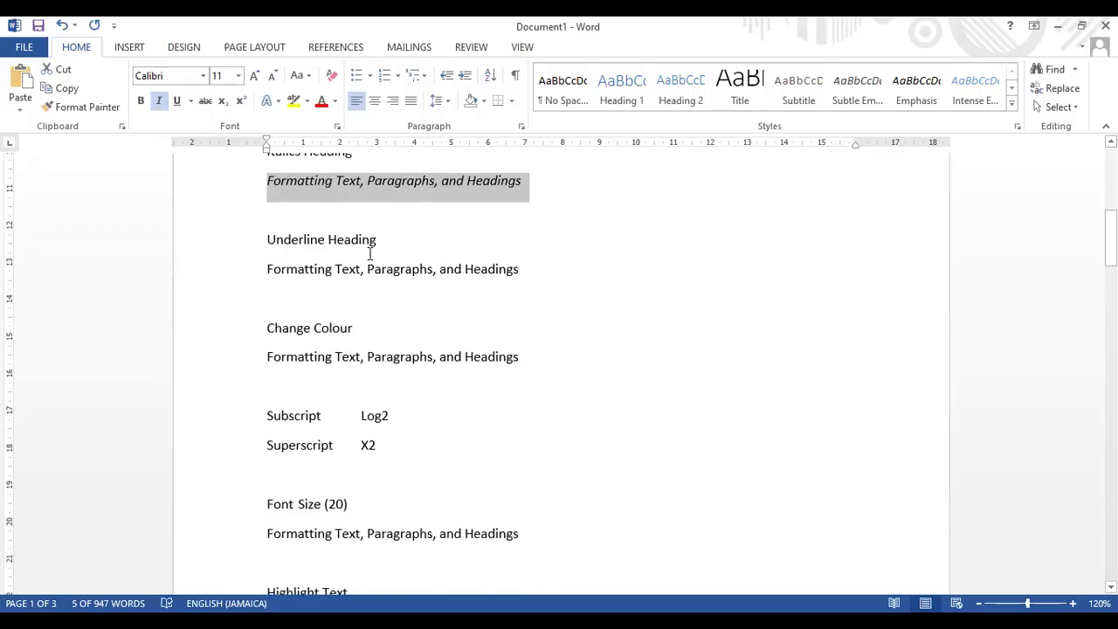
{"action": "left_click", "coordinate": [223, 276]}
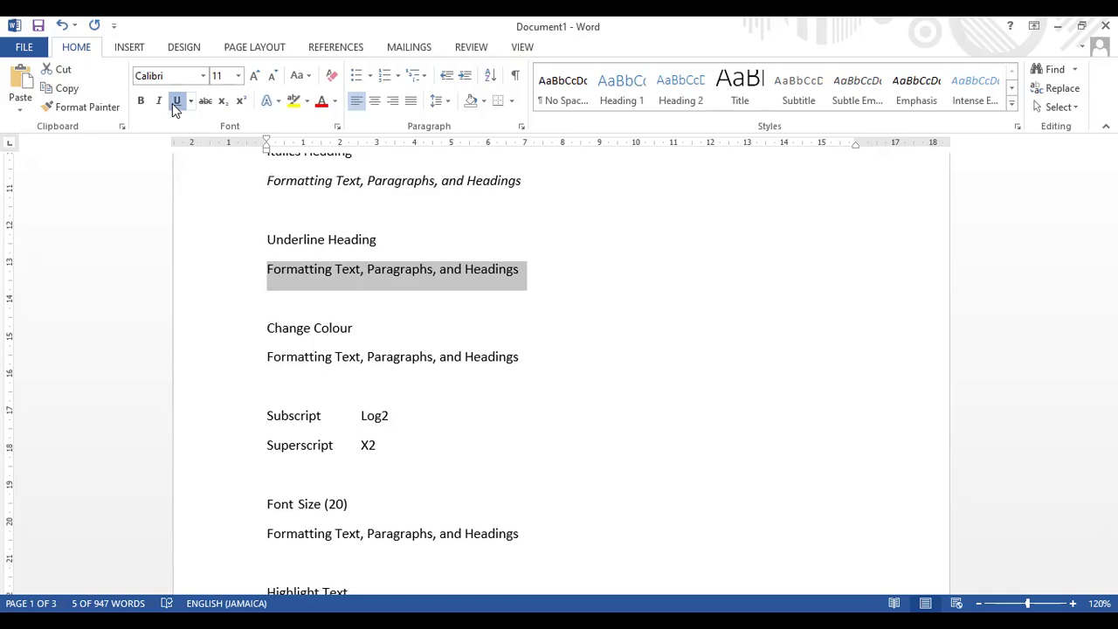
{"action": "left_click", "coordinate": [176, 101]}
{"action": "left_click", "coordinate": [190, 101]}
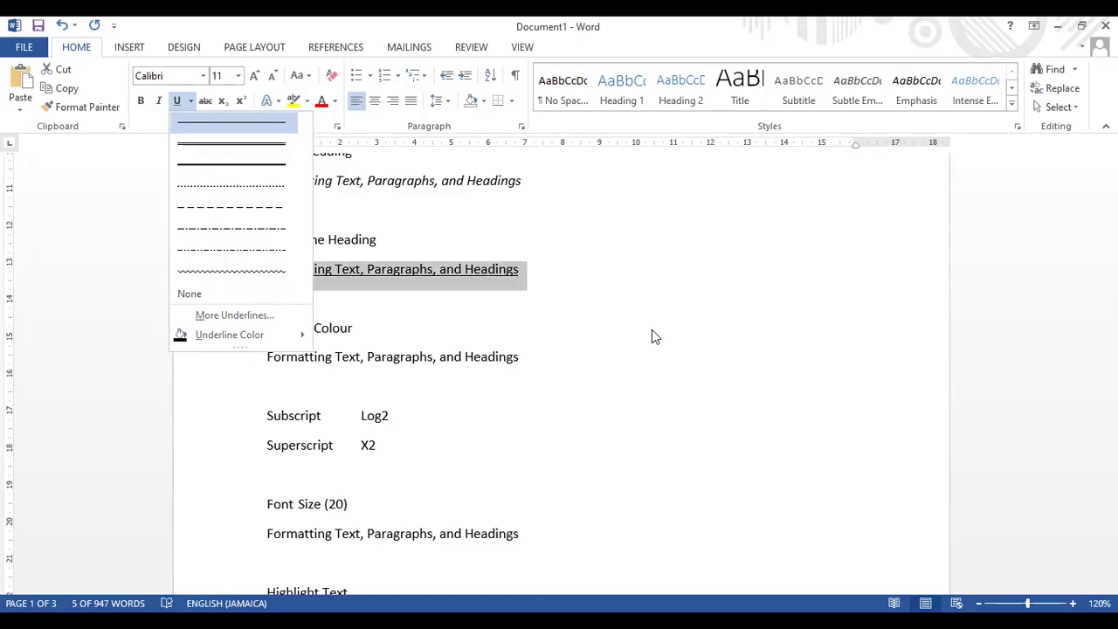
{"action": "left_click", "coordinate": [595, 327]}
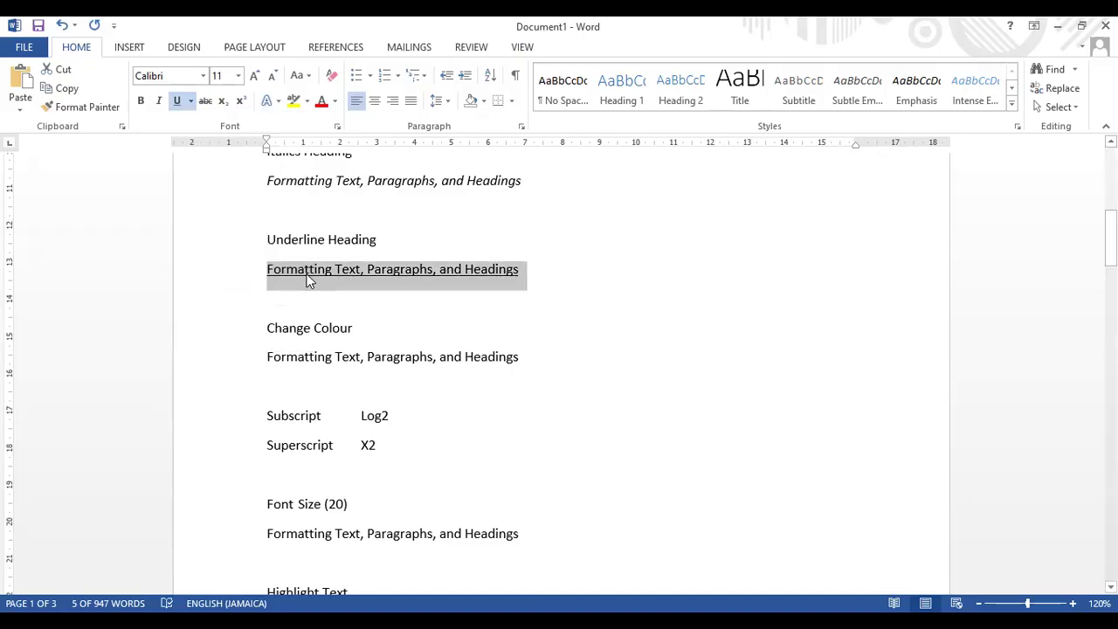
{"action": "left_click", "coordinate": [176, 101]}
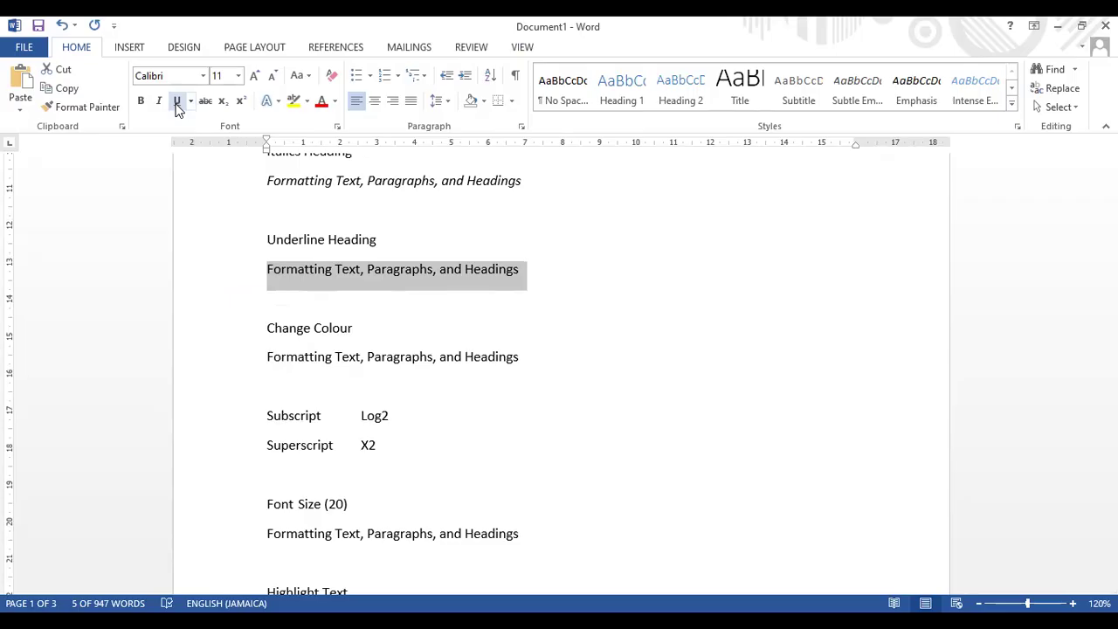
{"action": "left_click", "coordinate": [176, 100]}
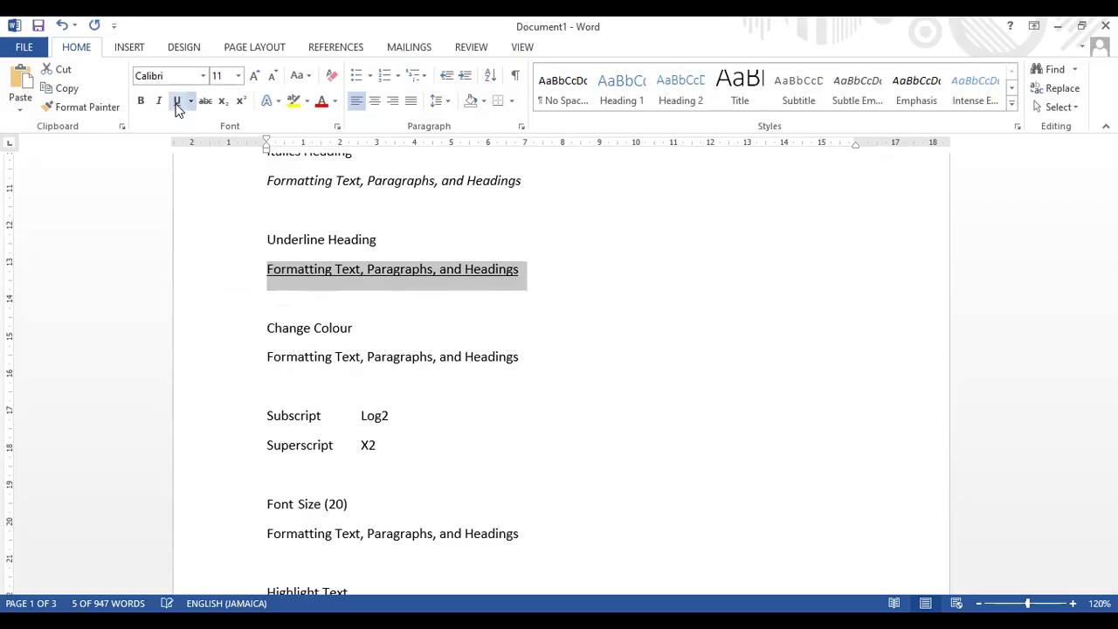
{"action": "left_click", "coordinate": [313, 329]}
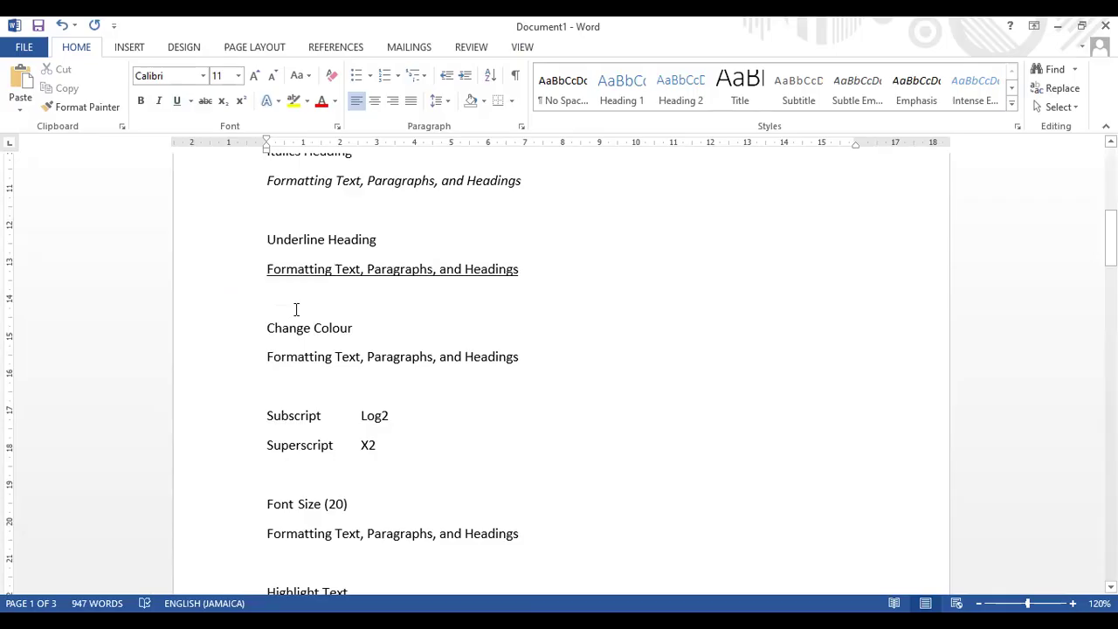
Retitle the label 'Change Font Colour' and colour its sample line green.
{"action": "type", "text": "Font"}
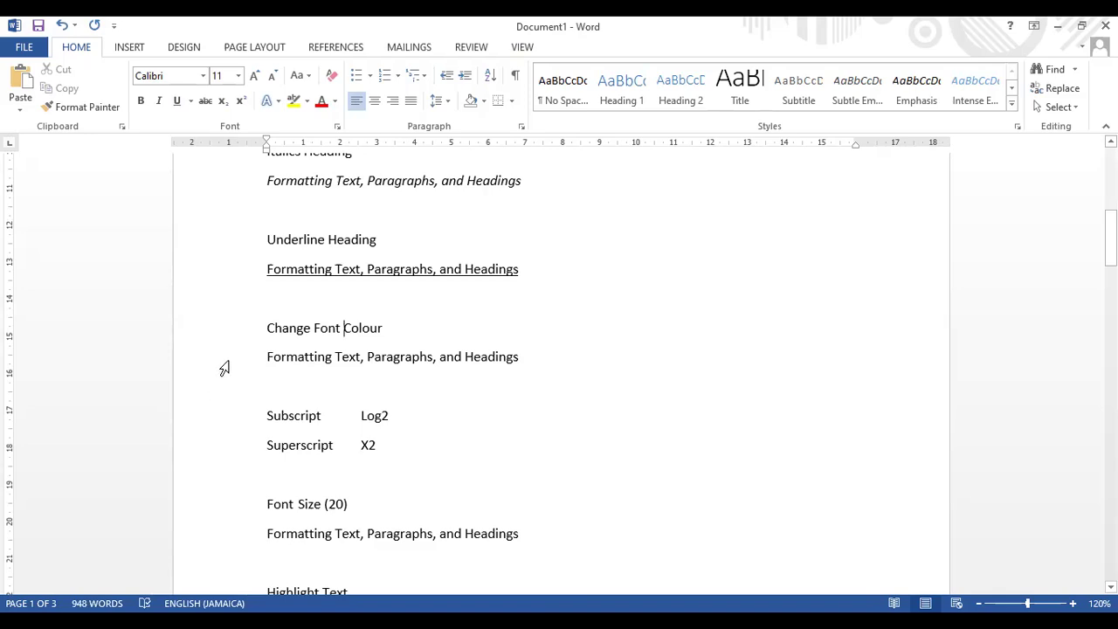
{"action": "left_click", "coordinate": [224, 365]}
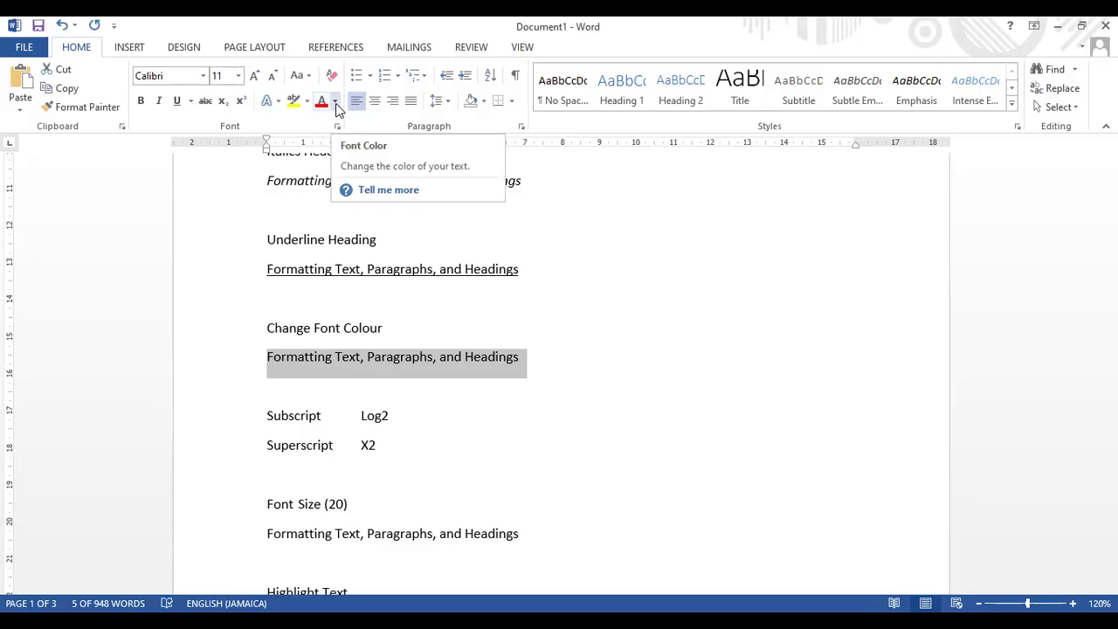
{"action": "left_click", "coordinate": [336, 104]}
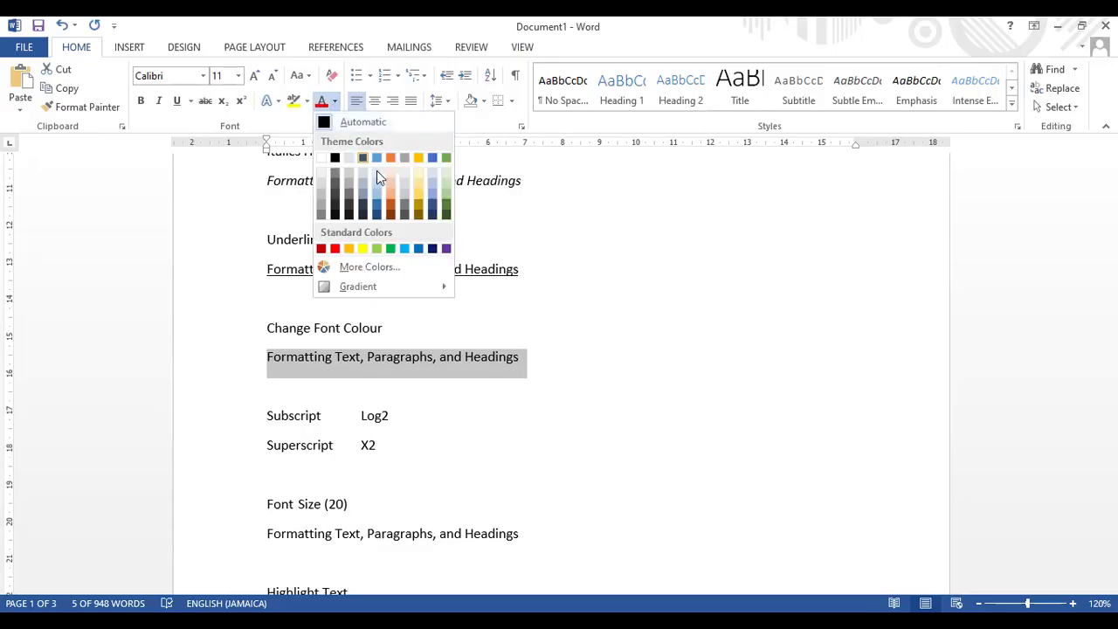
{"action": "left_click", "coordinate": [394, 249]}
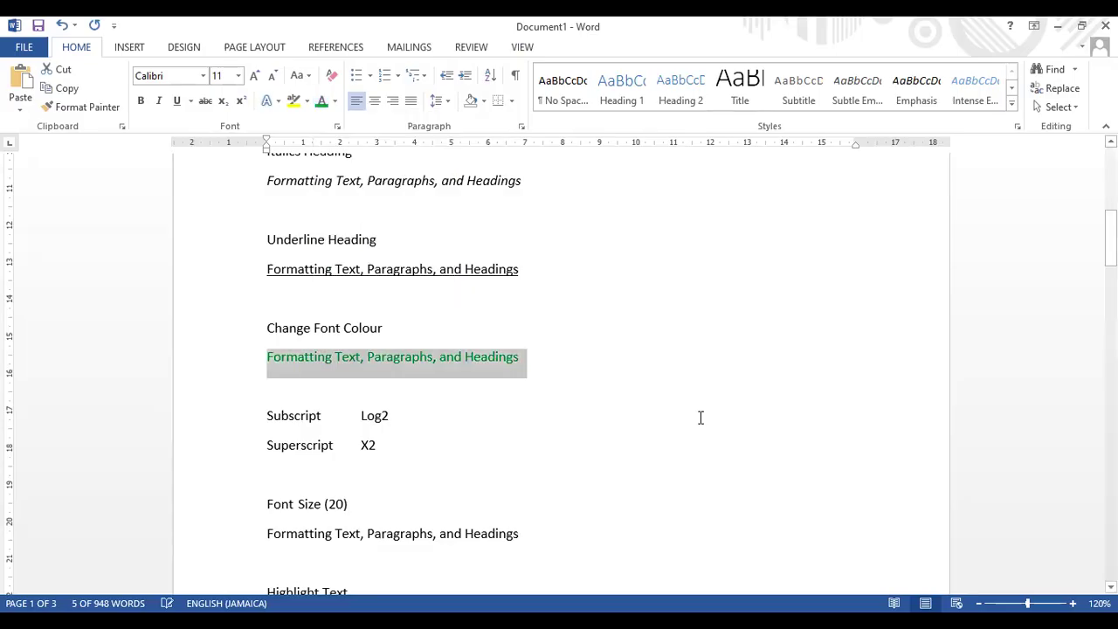
{"action": "scroll", "coordinate": [573, 362], "scroll_direction": "down", "scroll_amount": 2}
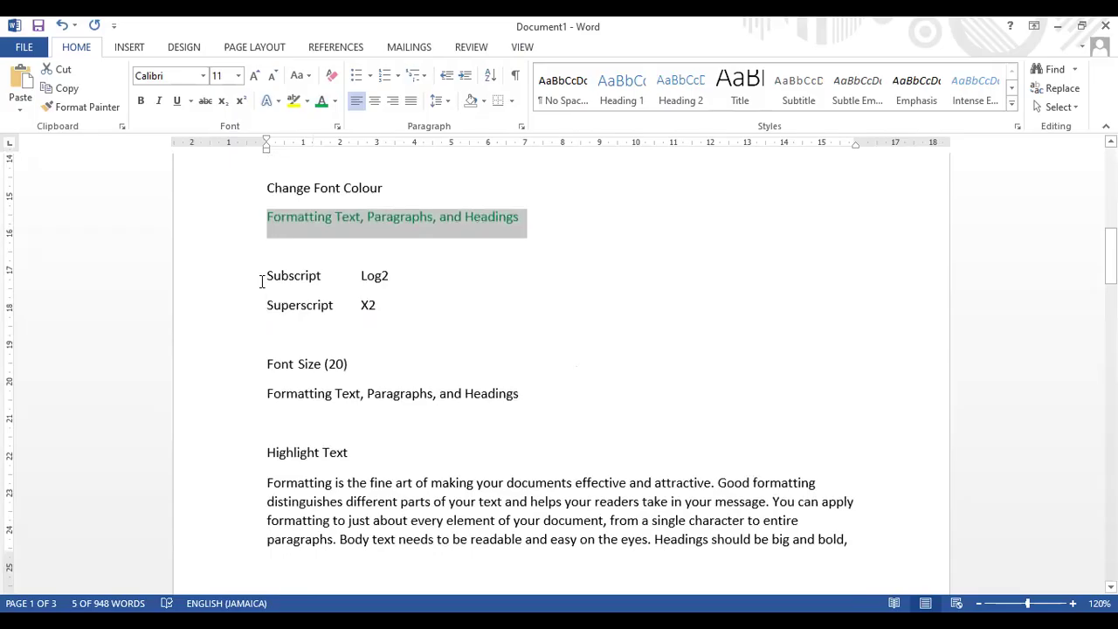
Subscript the 2 in Log2 so the example reads Log₂.
{"action": "left_click", "coordinate": [263, 275]}
{"action": "left_click", "coordinate": [265, 305]}
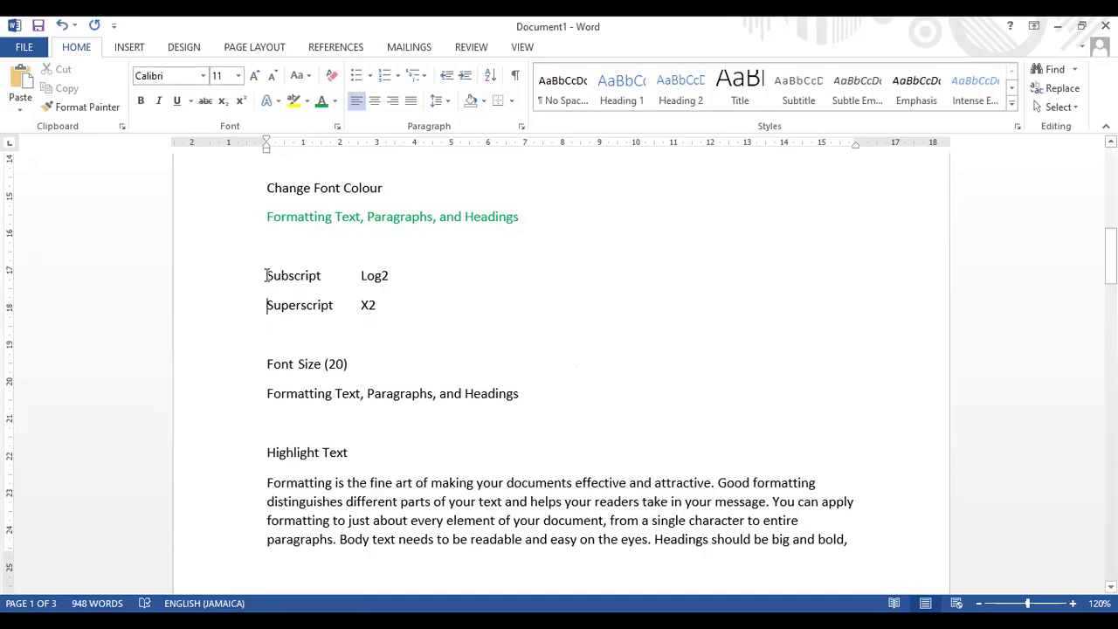
{"action": "left_click_drag", "start_coordinate": [266, 275], "coordinate": [290, 277]}
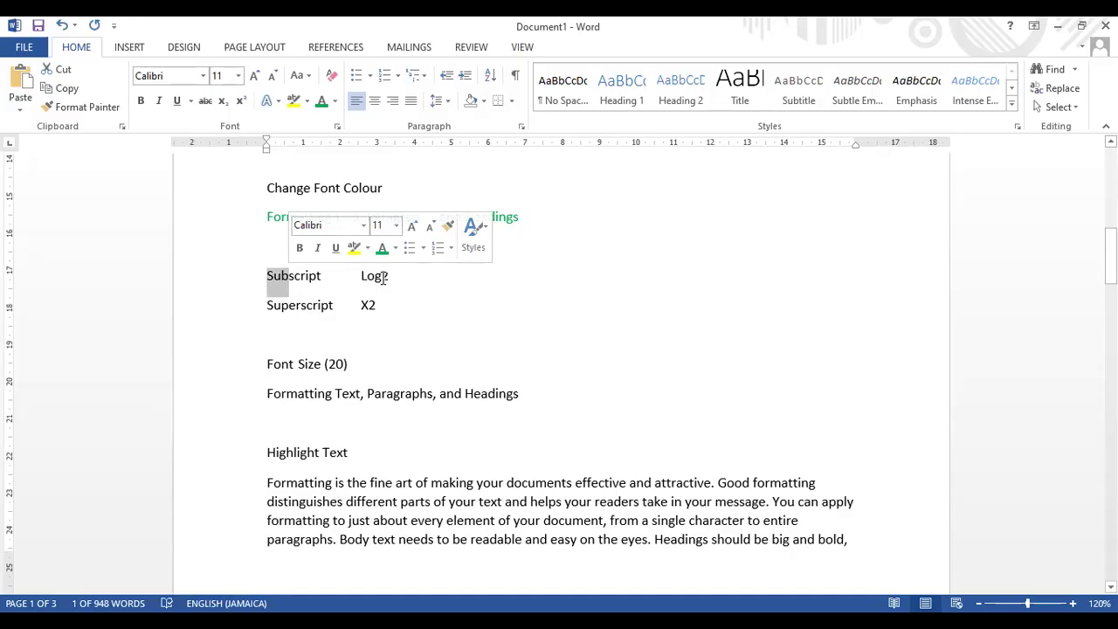
{"action": "left_click_drag", "start_coordinate": [383, 278], "coordinate": [392, 280]}
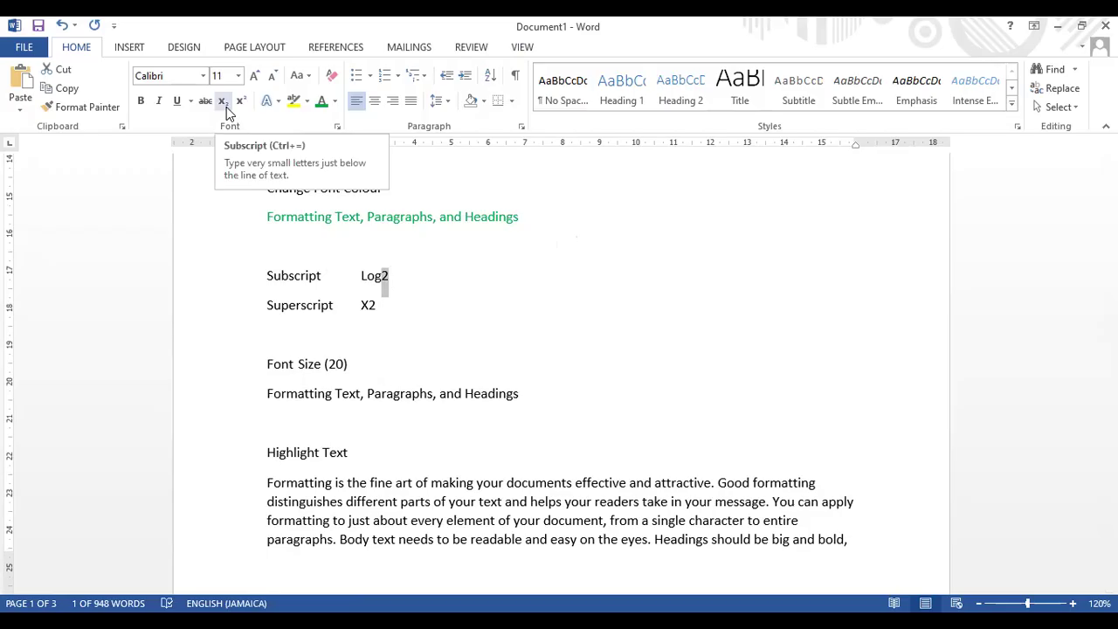
{"action": "left_click", "coordinate": [225, 105]}
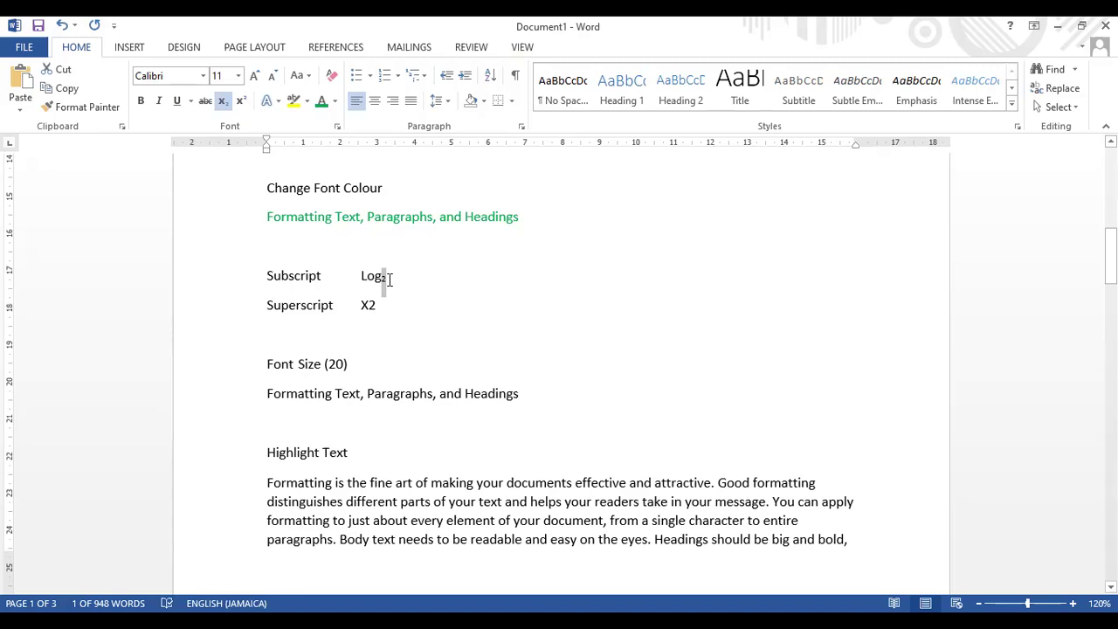
{"action": "left_click", "coordinate": [271, 306]}
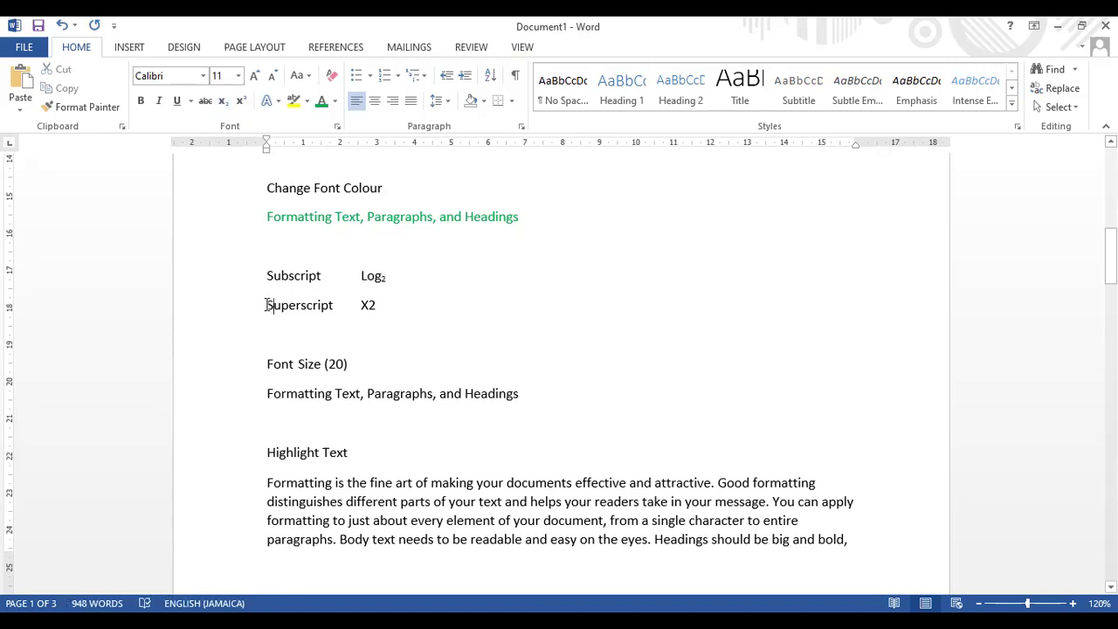
{"action": "left_click_drag", "start_coordinate": [266, 305], "coordinate": [302, 308]}
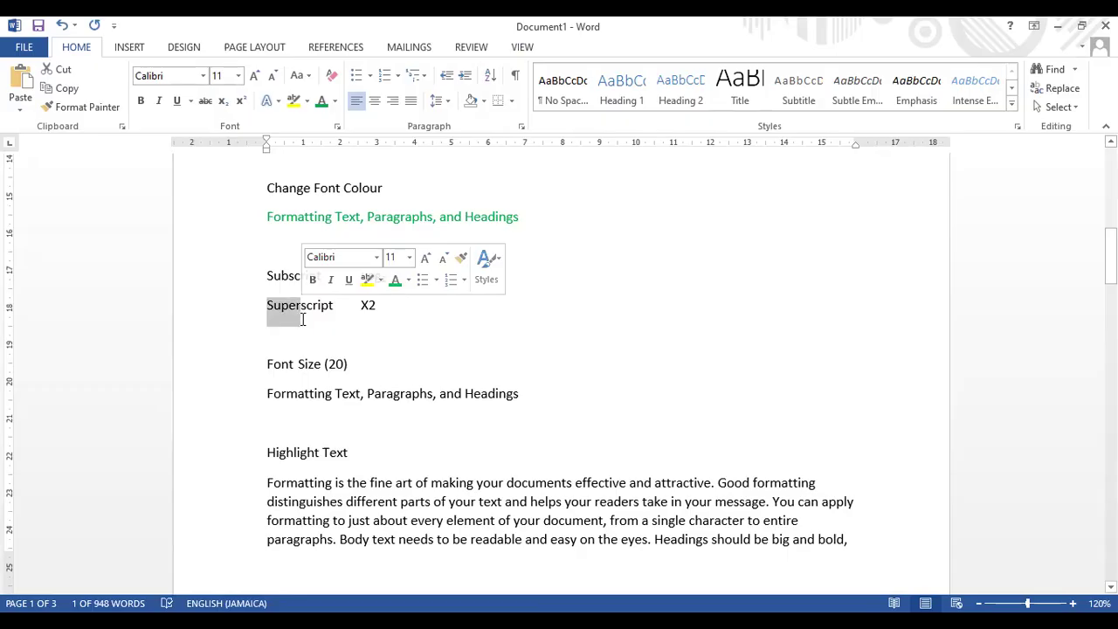
Superscript the 2 after X so the Superscript example reads X².
{"action": "left_click_drag", "start_coordinate": [368, 304], "coordinate": [376, 309]}
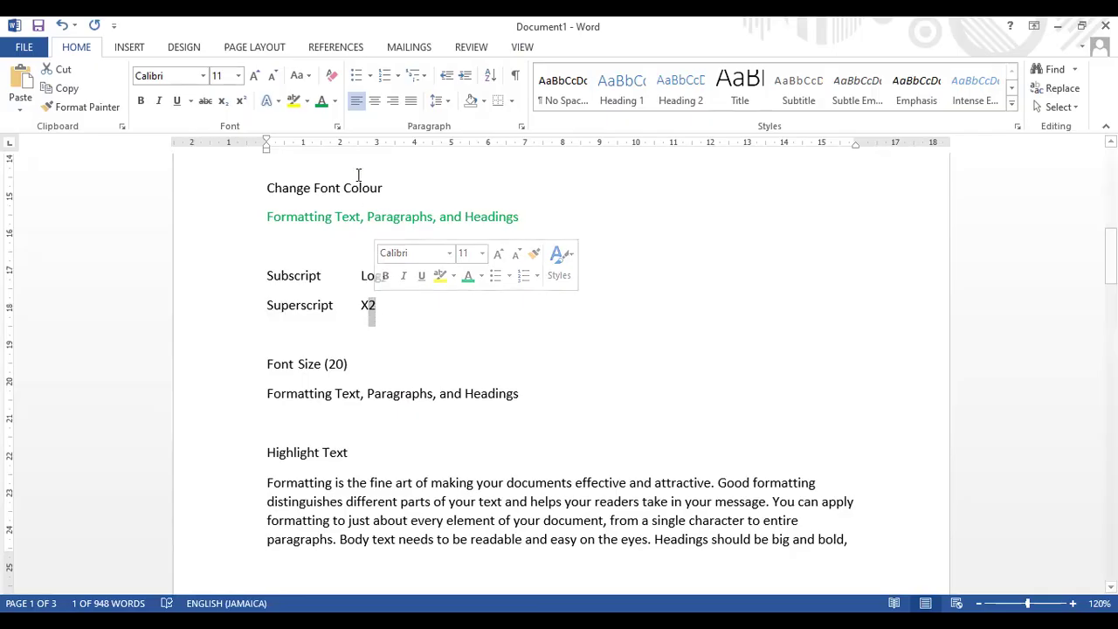
{"action": "left_click", "coordinate": [242, 104]}
{"action": "left_click", "coordinate": [463, 338]}
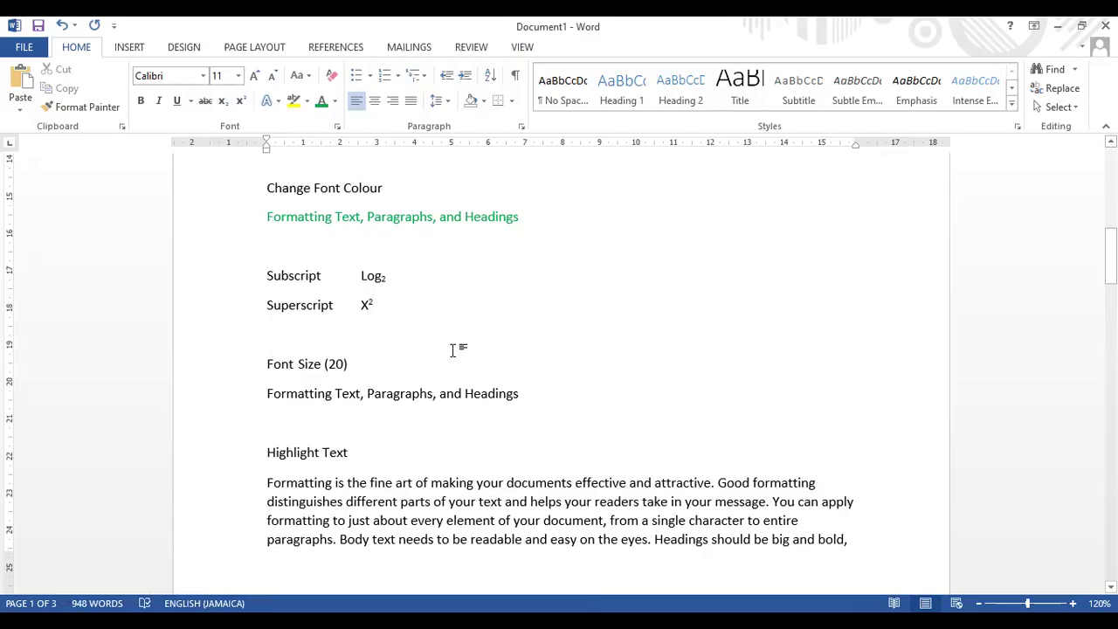
{"action": "scroll", "coordinate": [453, 352], "scroll_direction": "down", "scroll_amount": 1}
{"action": "scroll", "coordinate": [452, 349], "scroll_direction": "down", "scroll_amount": 1}
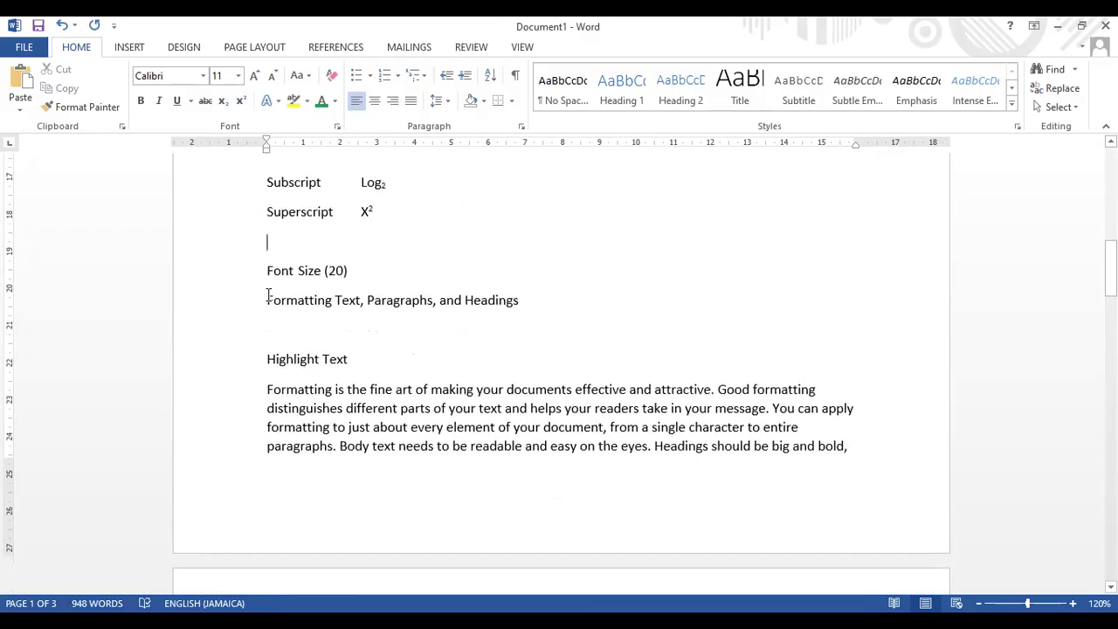
Set the 'Formatting Text, Paragraphs, and Headings' line to 20-point font size.
{"action": "left_click", "coordinate": [189, 302]}
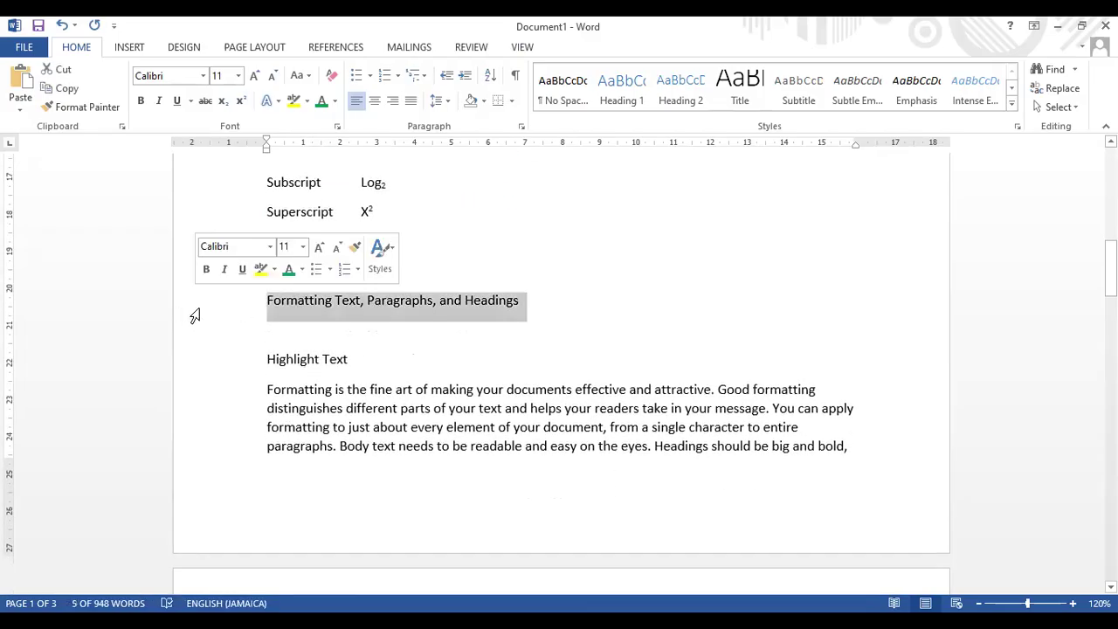
{"action": "left_click", "coordinate": [238, 79]}
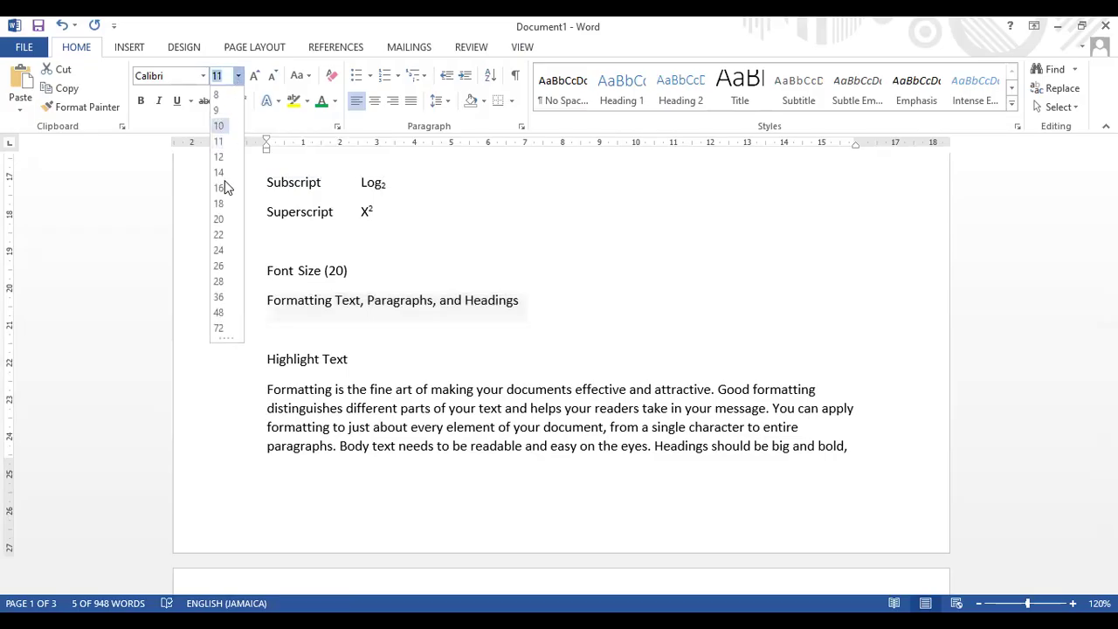
{"action": "left_click", "coordinate": [224, 217]}
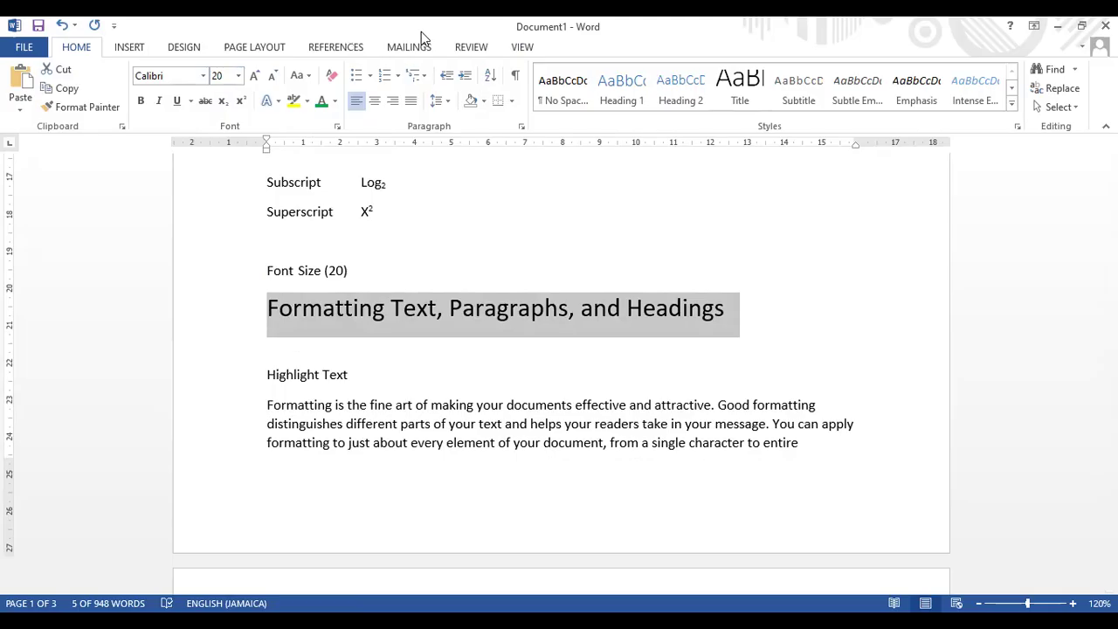
{"action": "left_click", "coordinate": [63, 27]}
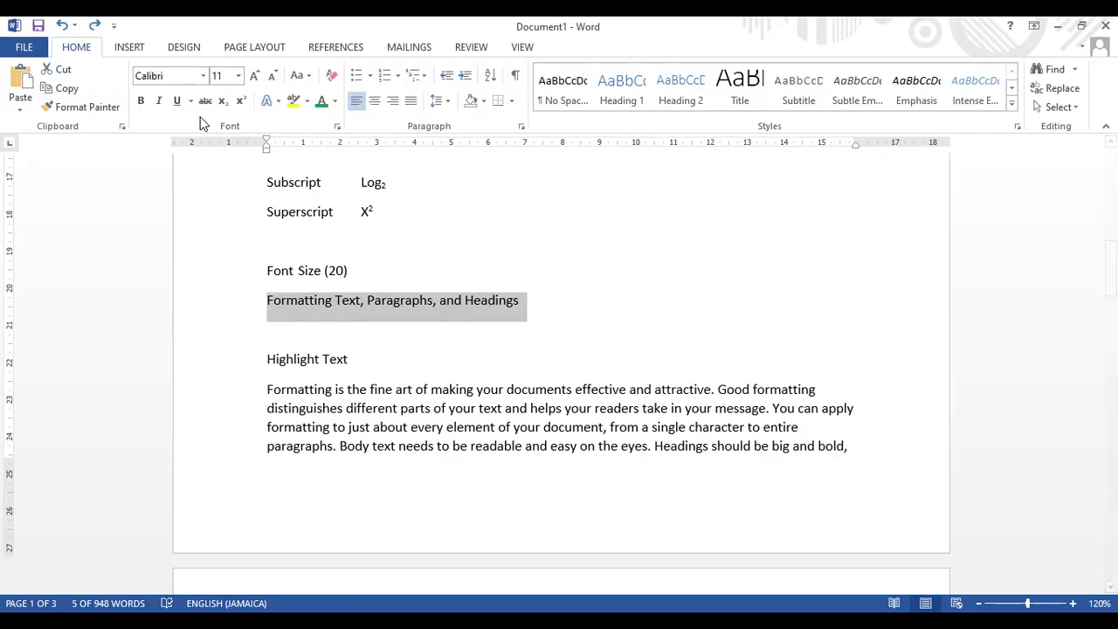
{"action": "left_click", "coordinate": [221, 75]}
{"action": "type", "text": "20"}
{"action": "left_click", "coordinate": [238, 76]}
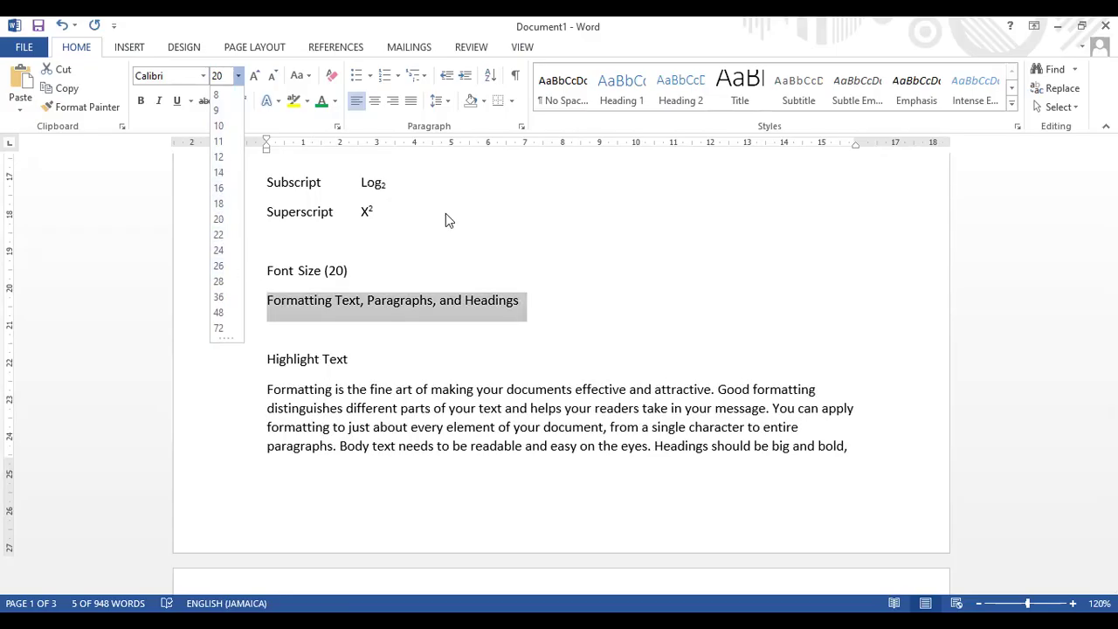
{"action": "left_click", "coordinate": [219, 219]}
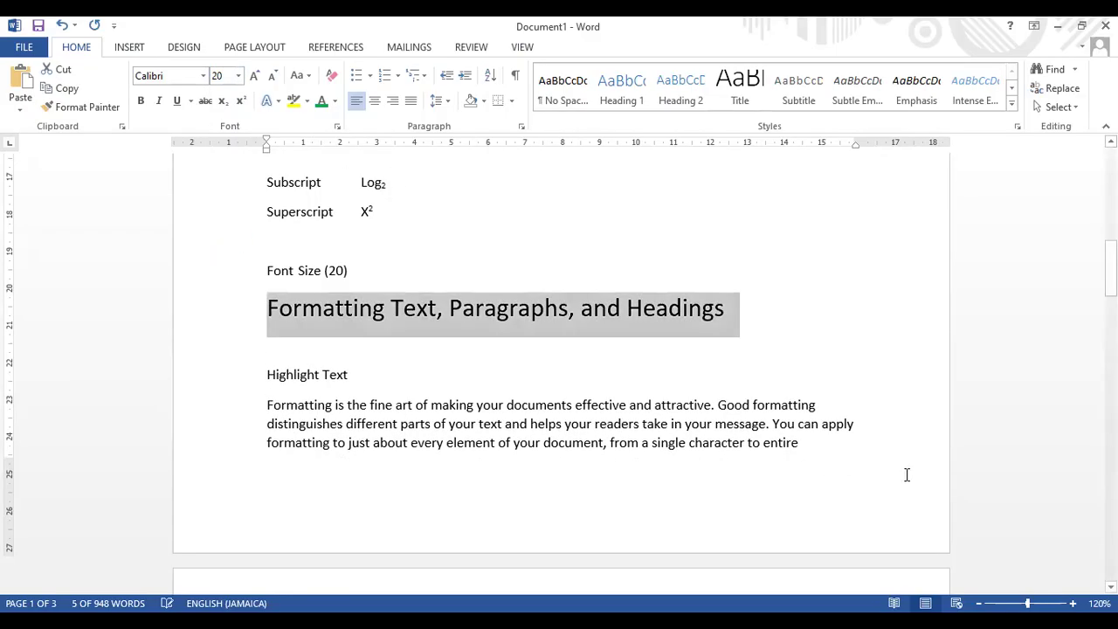
{"action": "left_click", "coordinate": [781, 388]}
{"action": "scroll", "coordinate": [292, 324], "scroll_direction": "down", "scroll_amount": 4}
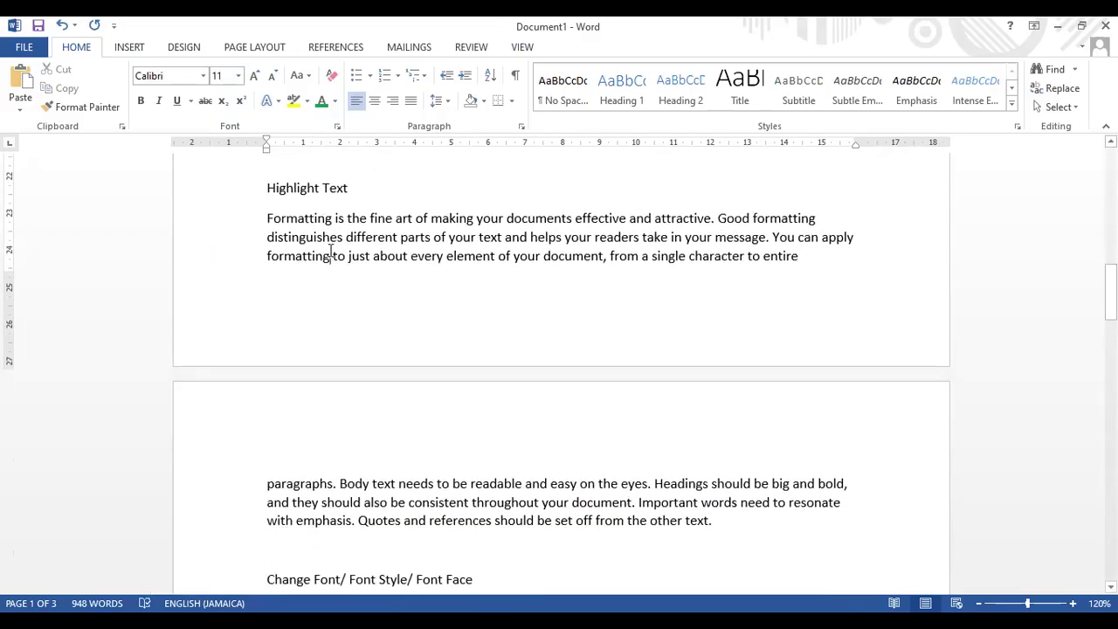
{"action": "left_click", "coordinate": [331, 254]}
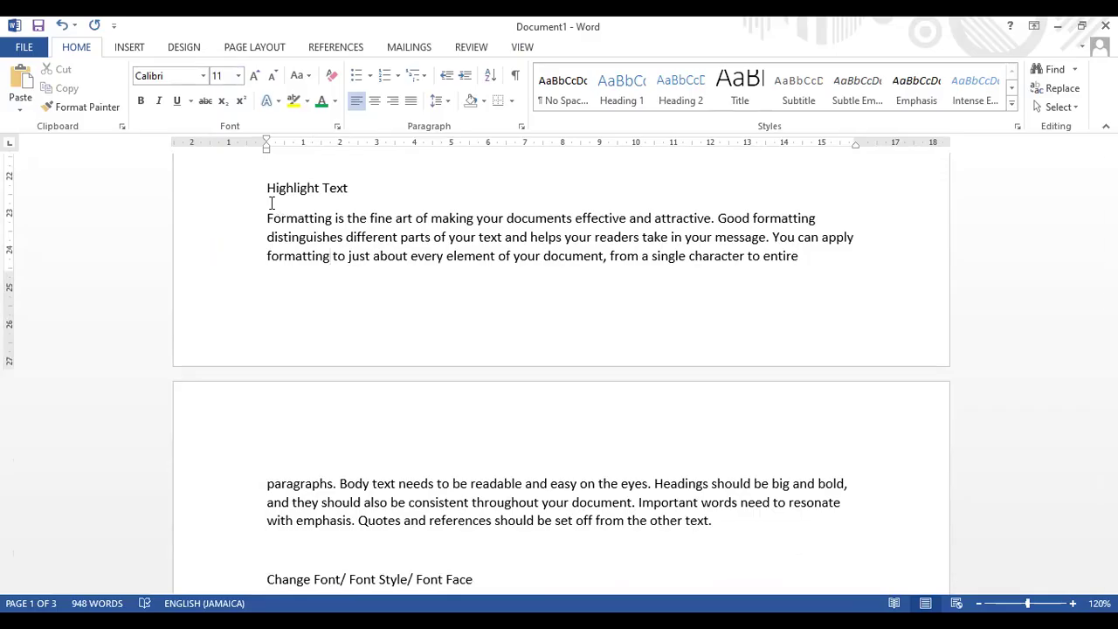
Select the Highlight Text paragraph from 'Formatting' through 'other text.' across the page break.
{"action": "scroll", "coordinate": [225, 232], "scroll_direction": "down", "scroll_amount": 1}
{"action": "left_click", "coordinate": [225, 172]}
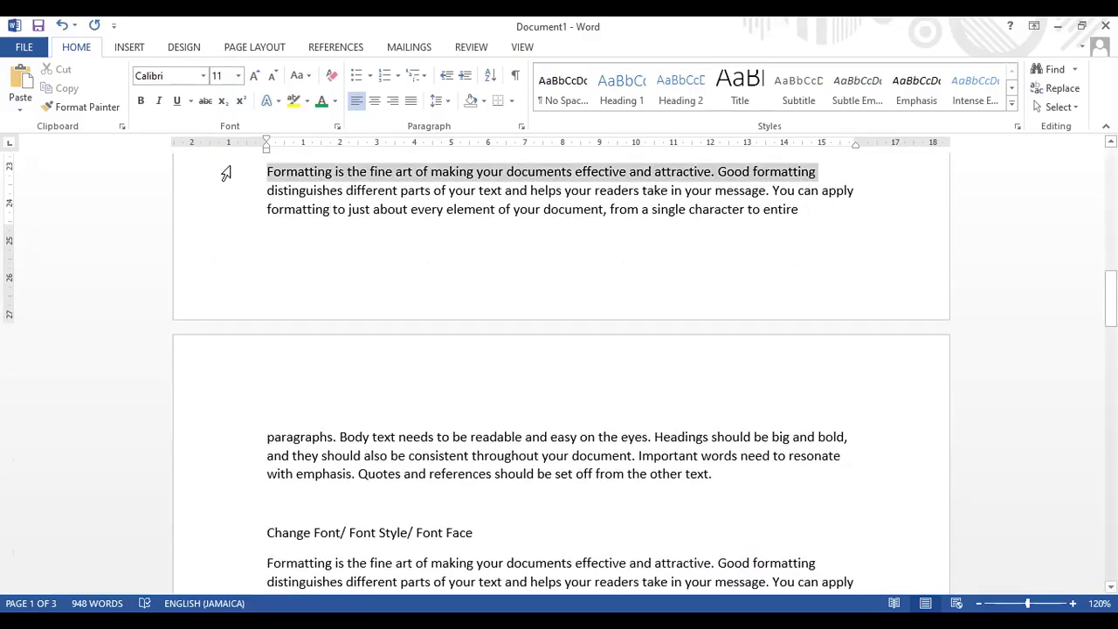
{"action": "mouse_move", "coordinate": [225, 172]}
{"action": "left_mouse_down"}
{"action": "mouse_move", "coordinate": [224, 232]}
{"action": "mouse_move", "coordinate": [239, 173]}
{"action": "left_mouse_up"}
{"action": "scroll", "coordinate": [390, 250], "scroll_direction": "up", "scroll_amount": 1}
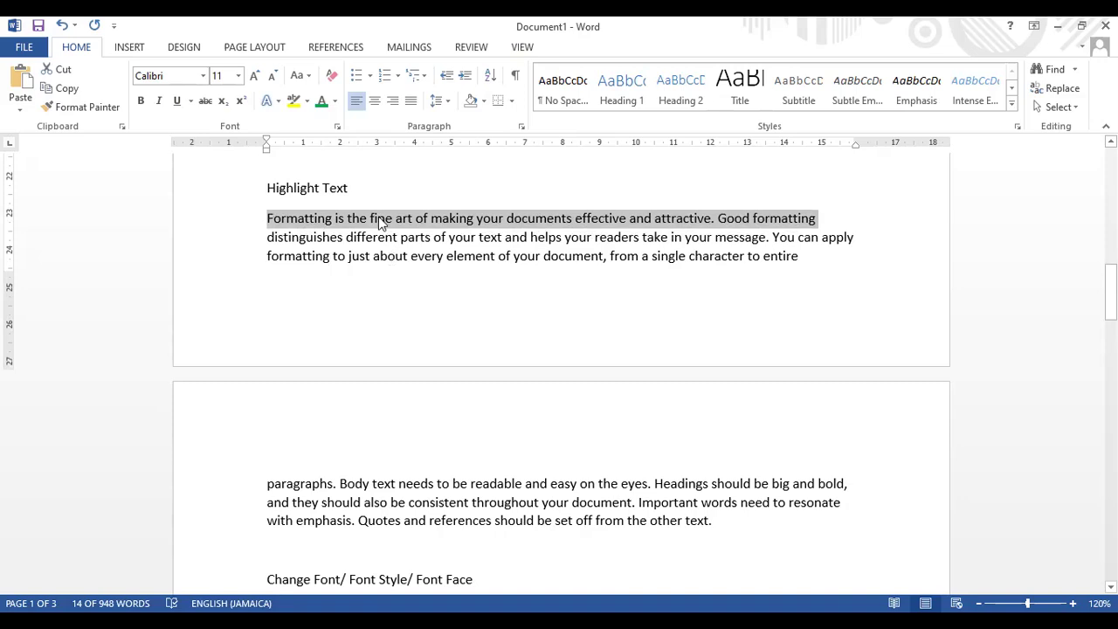
{"action": "left_click", "coordinate": [267, 218]}
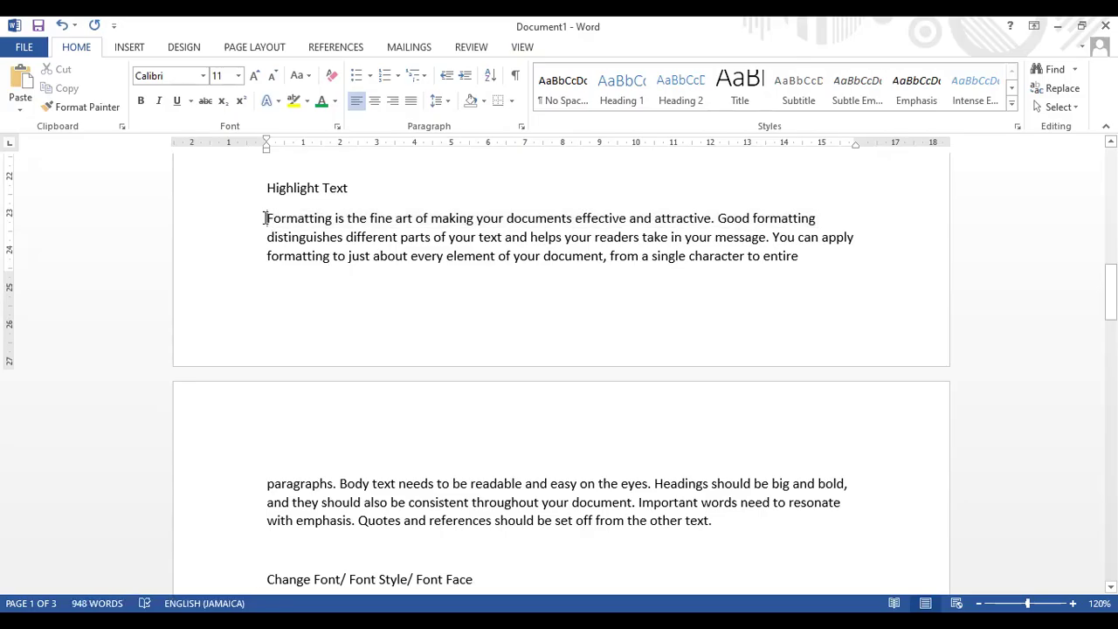
{"action": "left_click_drag", "start_coordinate": [267, 218], "coordinate": [714, 520]}
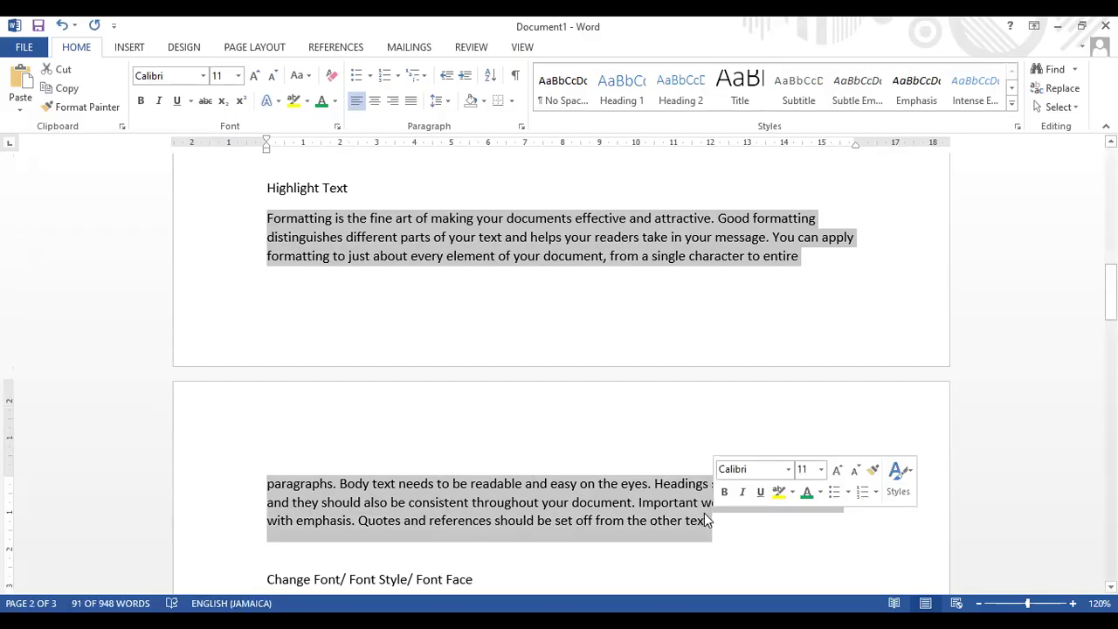
{"action": "left_click", "coordinate": [402, 219]}
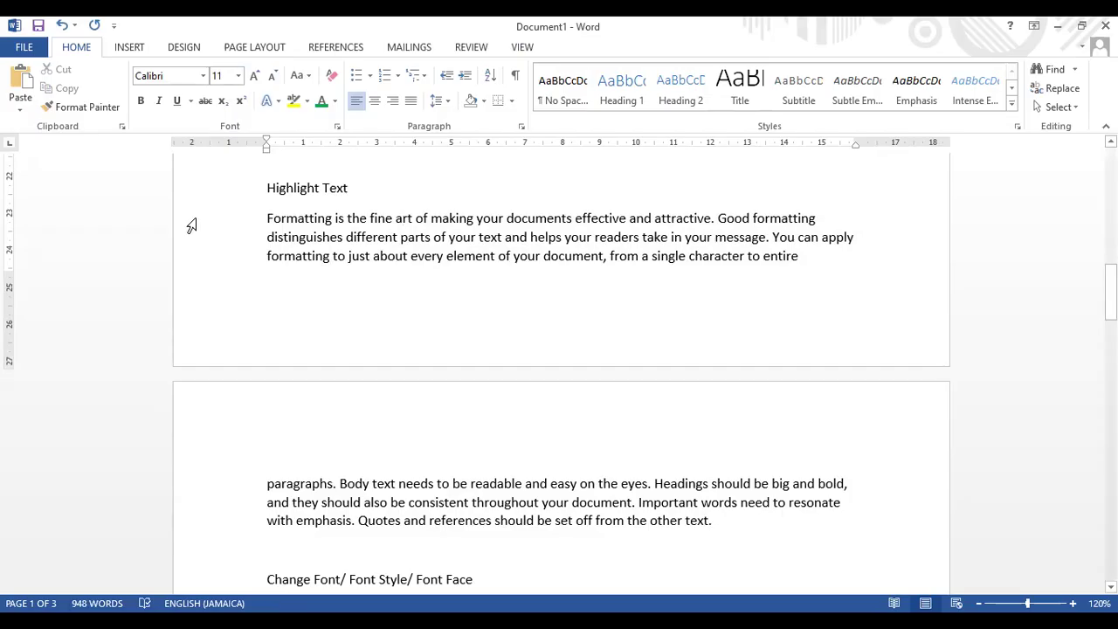
{"action": "left_click", "coordinate": [200, 226]}
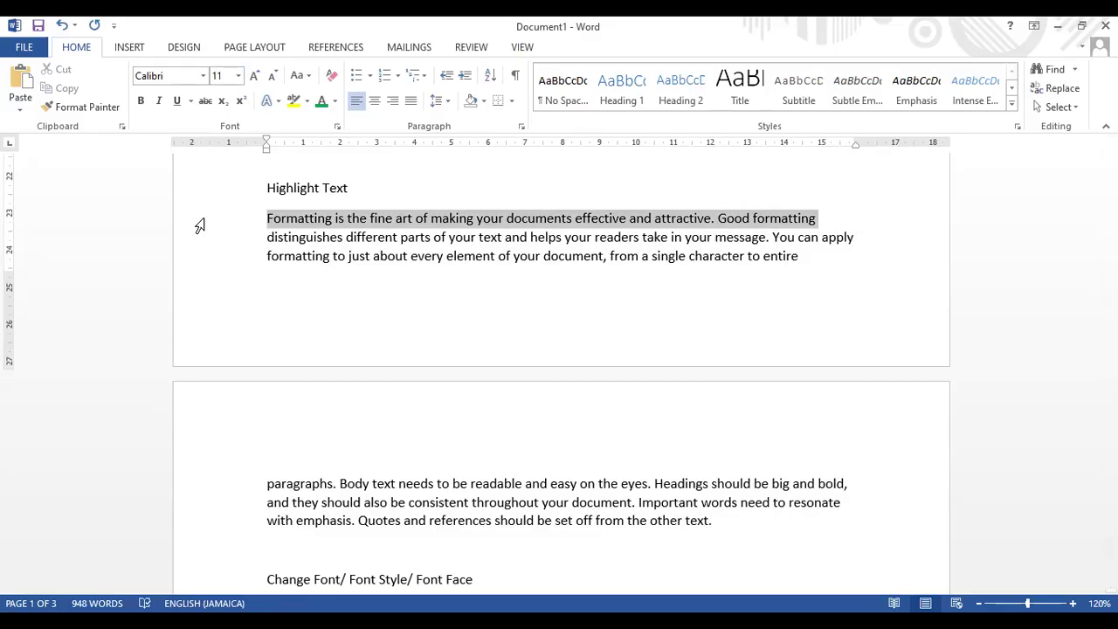
{"action": "left_click_drag", "start_coordinate": [200, 226], "coordinate": [205, 531]}
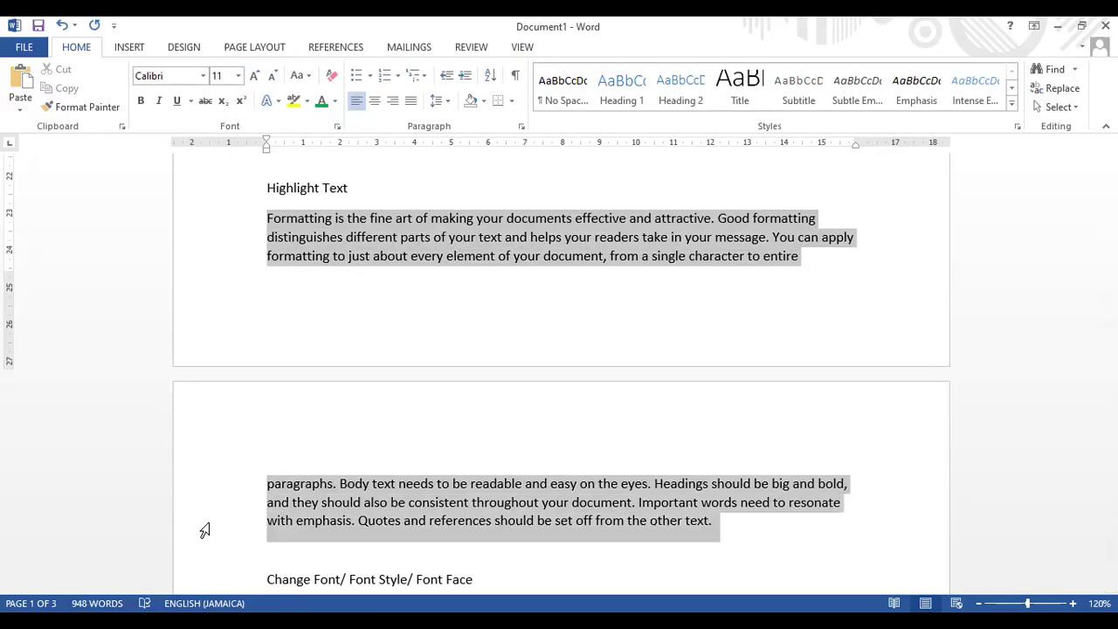
{"action": "left_click", "coordinate": [339, 244]}
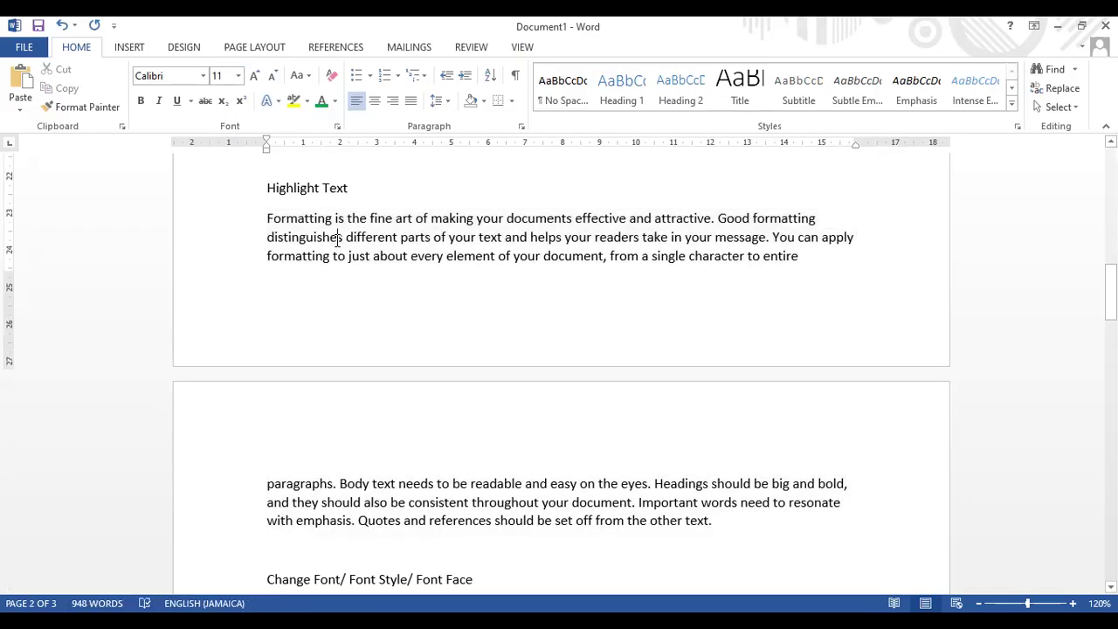
{"action": "left_click", "coordinate": [268, 219]}
{"action": "left_click", "coordinate": [739, 520], "text": "shift"}
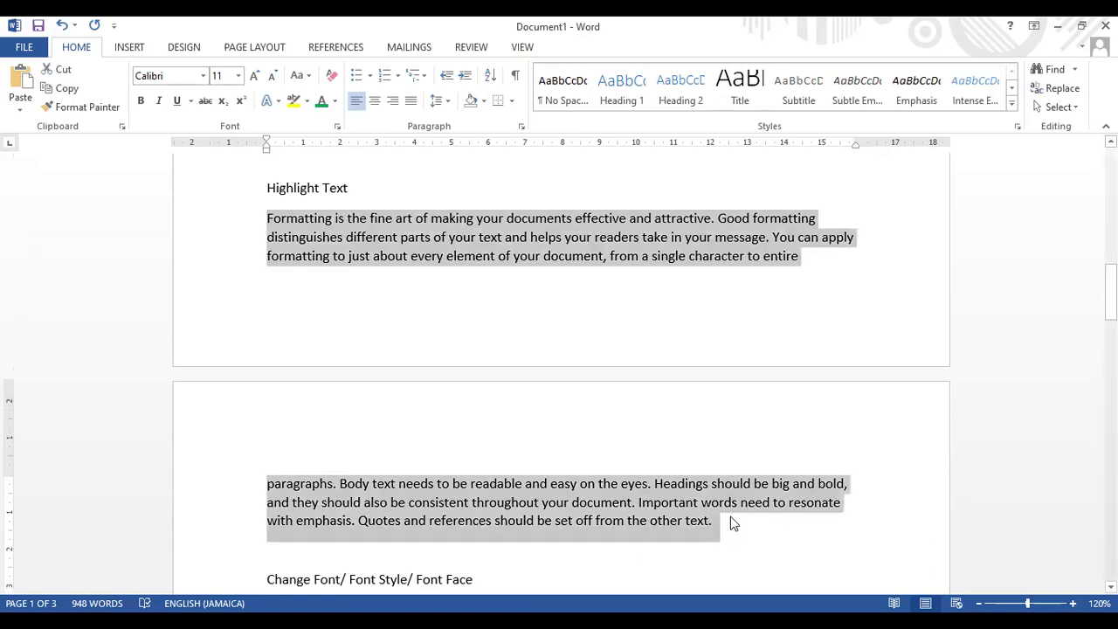
{"action": "left_click", "coordinate": [352, 220]}
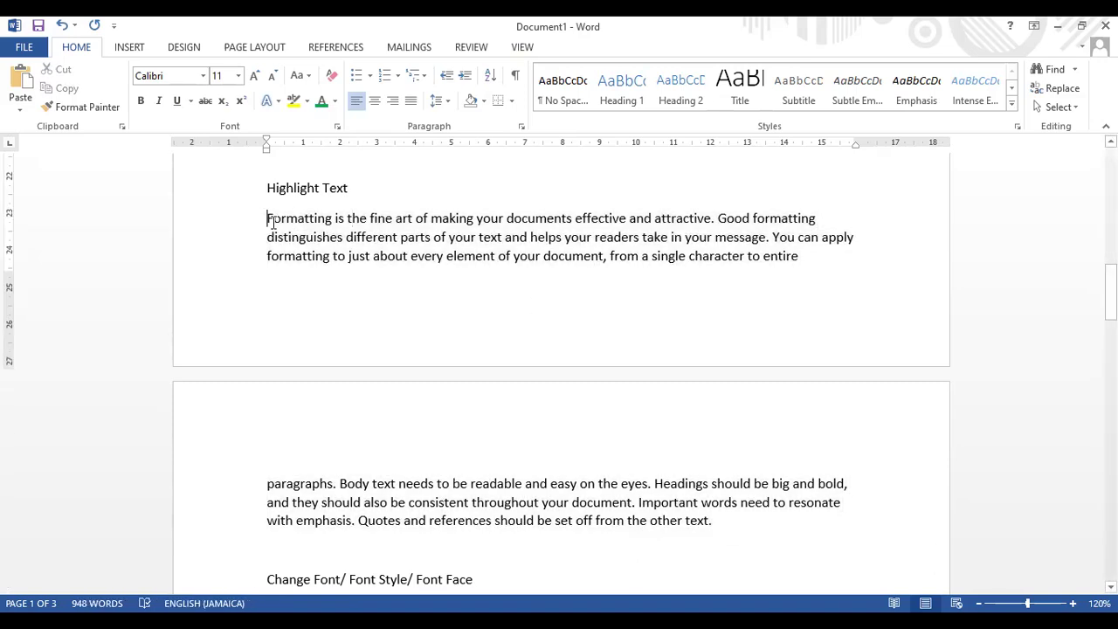
{"action": "left_click", "coordinate": [715, 522], "text": "shift"}
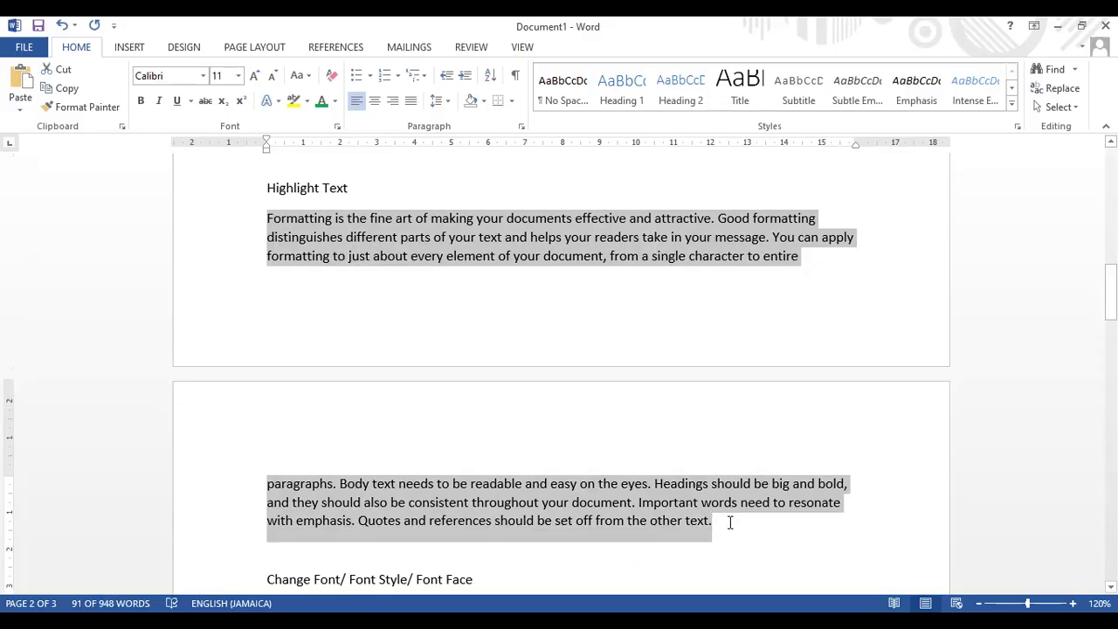
{"action": "mouse_move", "coordinate": [739, 491]}
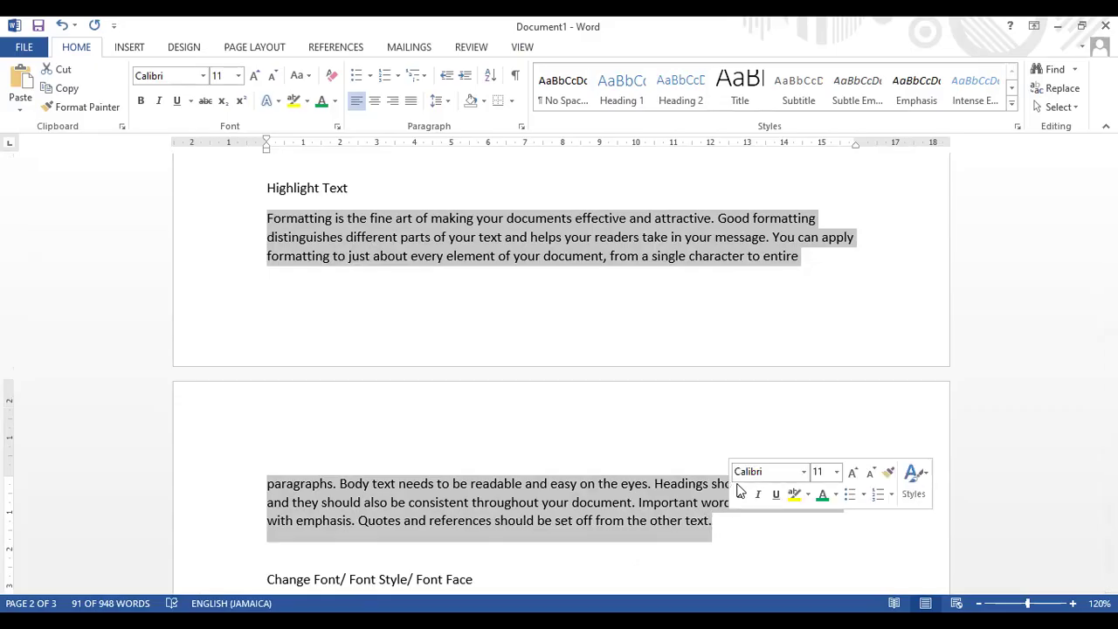
Highlight the entire Highlight Text paragraph in pink on both pages, replacing the yellow highlight.
{"action": "left_click", "coordinate": [292, 99]}
{"action": "left_click", "coordinate": [294, 101]}
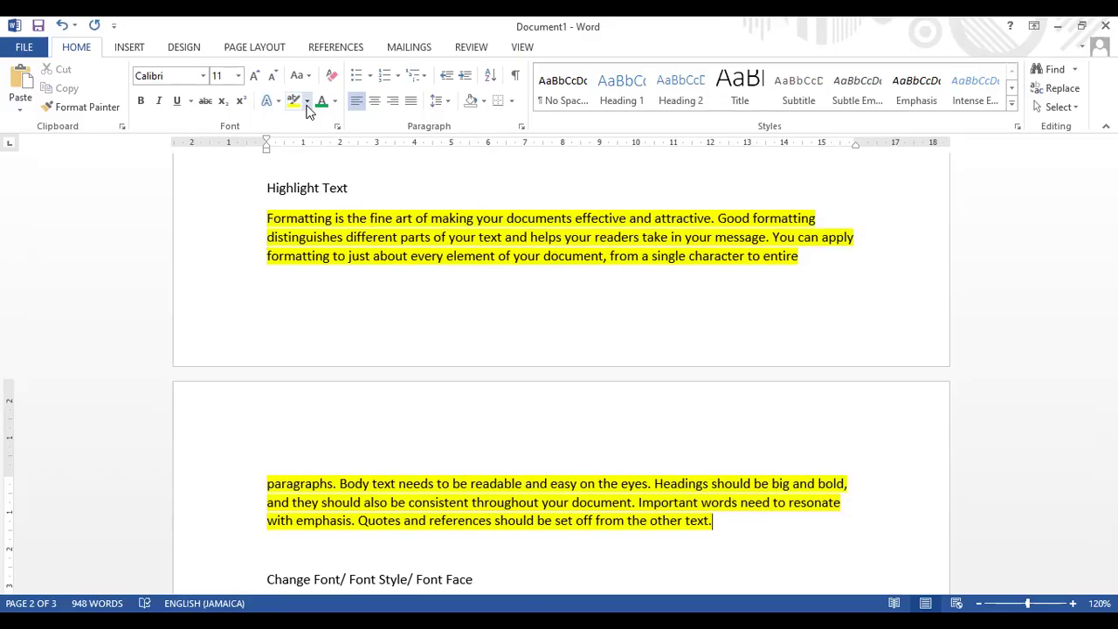
{"action": "left_click", "coordinate": [306, 103]}
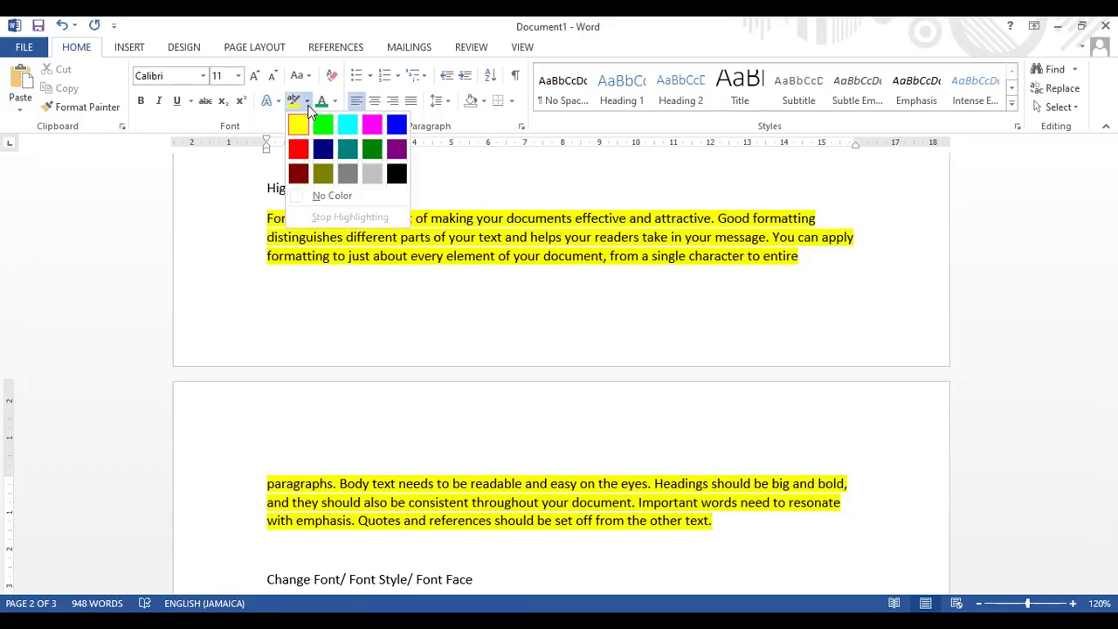
{"action": "left_click", "coordinate": [373, 129]}
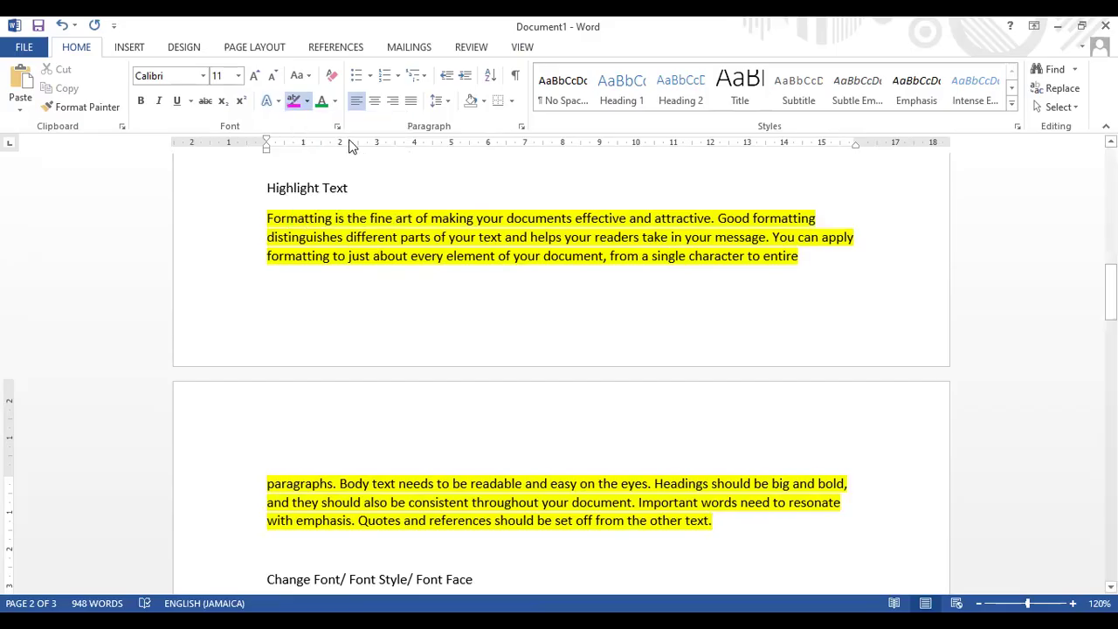
{"action": "left_click", "coordinate": [295, 103]}
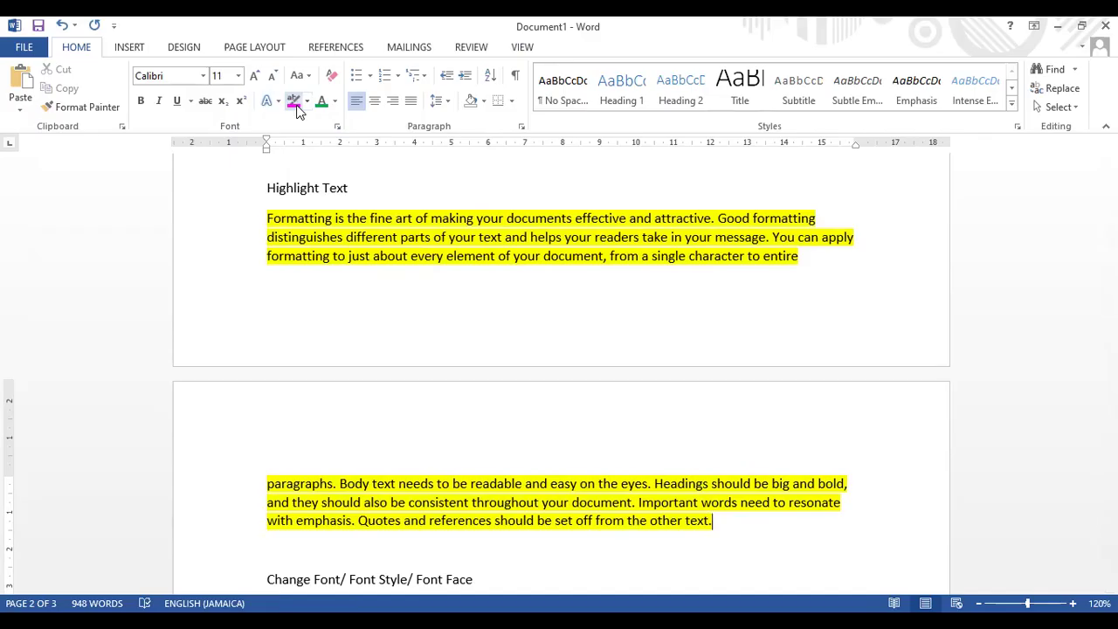
{"action": "left_click", "coordinate": [334, 257]}
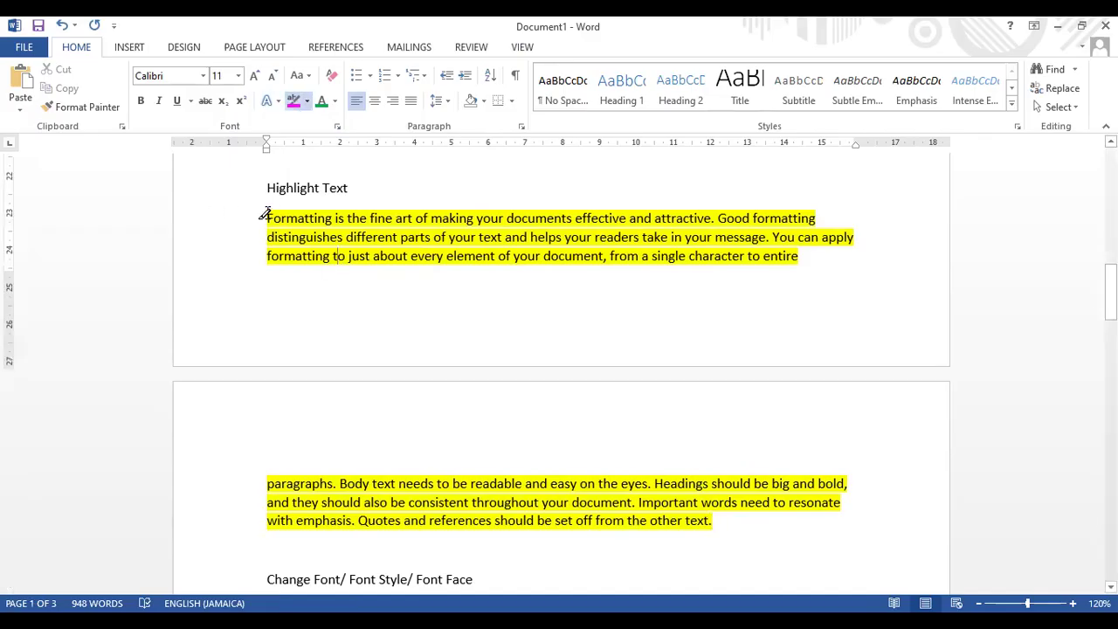
{"action": "left_click_drag", "start_coordinate": [266, 215], "coordinate": [398, 275]}
{"action": "mouse_move", "coordinate": [651, 496]}
{"action": "left_mouse_down"}
{"action": "mouse_move", "coordinate": [715, 524]}
{"action": "mouse_move", "coordinate": [699, 517]}
{"action": "left_mouse_up"}
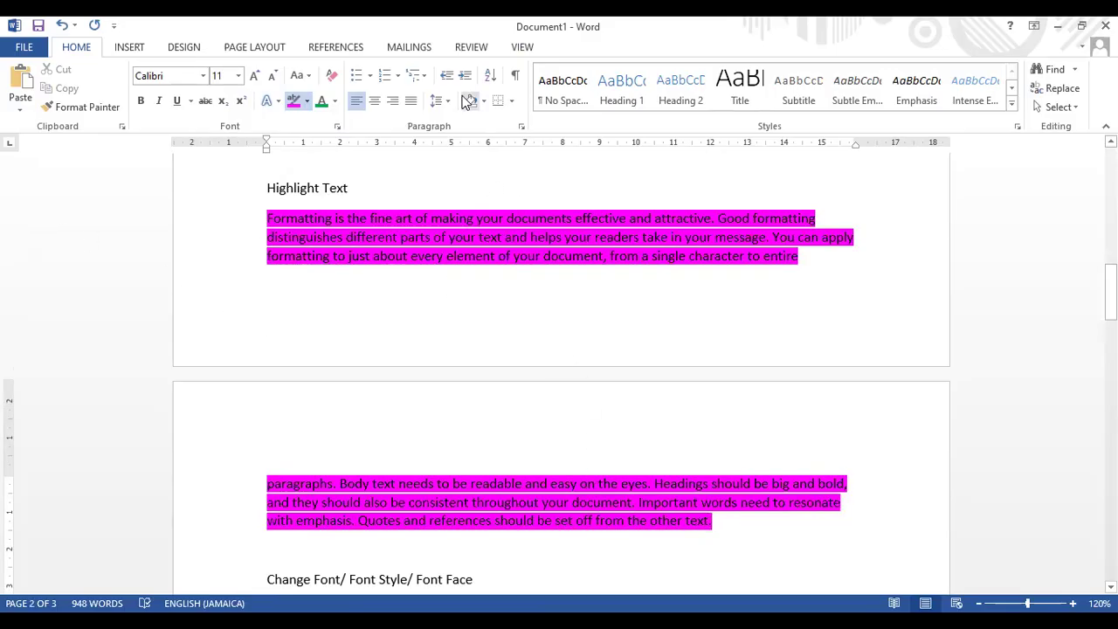
{"action": "scroll", "coordinate": [509, 303], "scroll_direction": "down", "scroll_amount": 4}
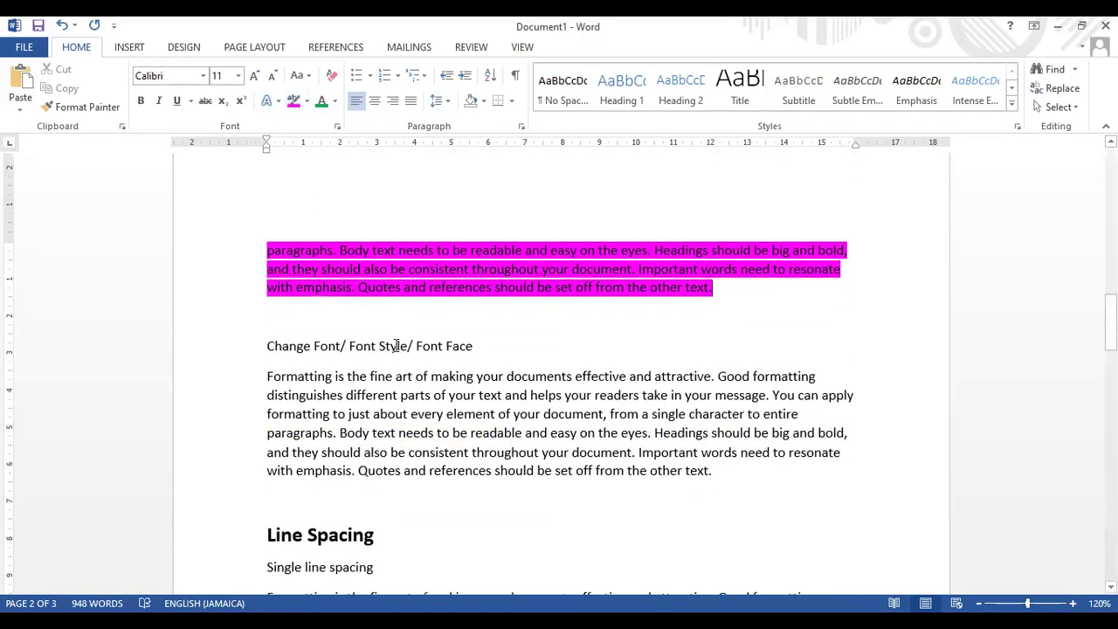
Select the sample paragraph beneath the 'Change Font/ Font Style/ Font Face' line.
{"action": "scroll", "coordinate": [479, 371], "scroll_direction": "down", "scroll_amount": 3}
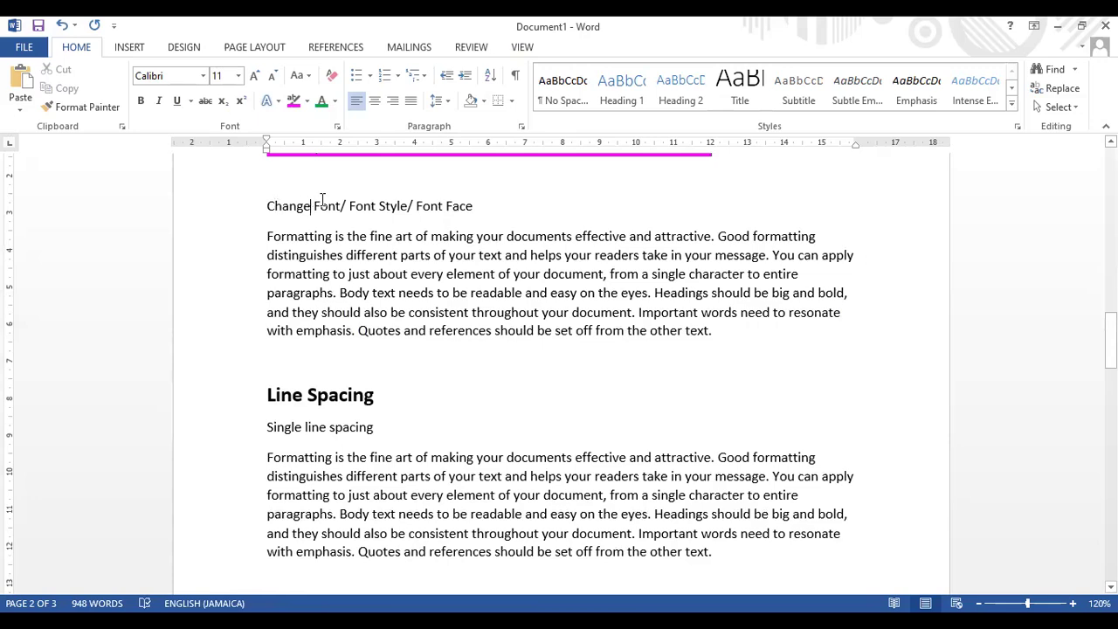
{"action": "left_click", "coordinate": [376, 206]}
{"action": "left_click", "coordinate": [445, 207]}
{"action": "left_click_drag", "start_coordinate": [220, 240], "coordinate": [213, 333]}
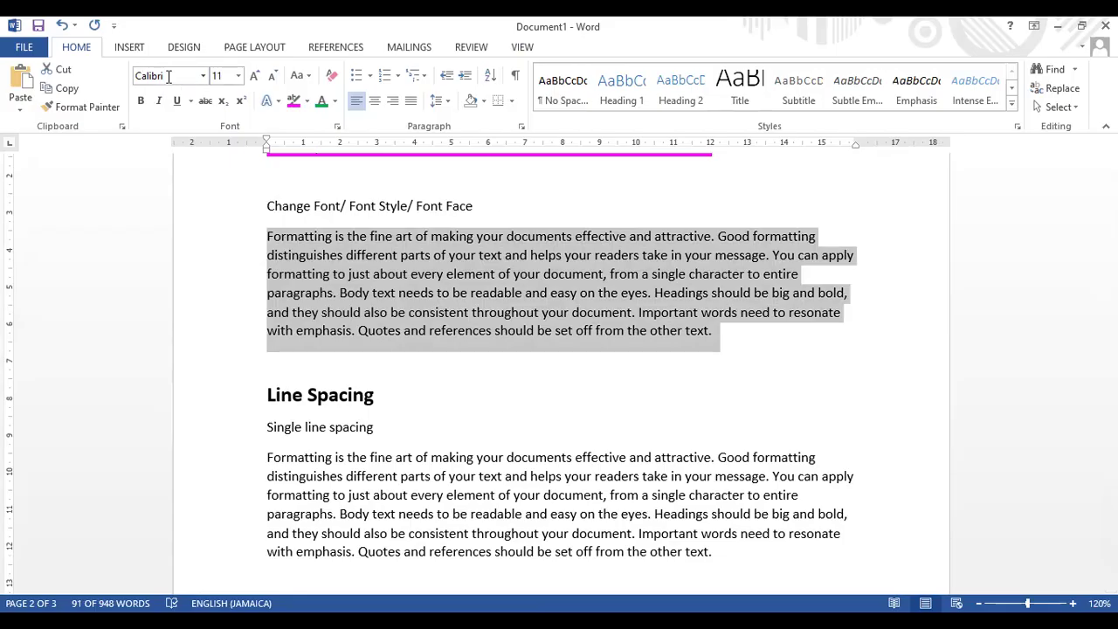
Apply the Elephant font from the font list, then undo the change.
{"action": "left_click", "coordinate": [204, 78]}
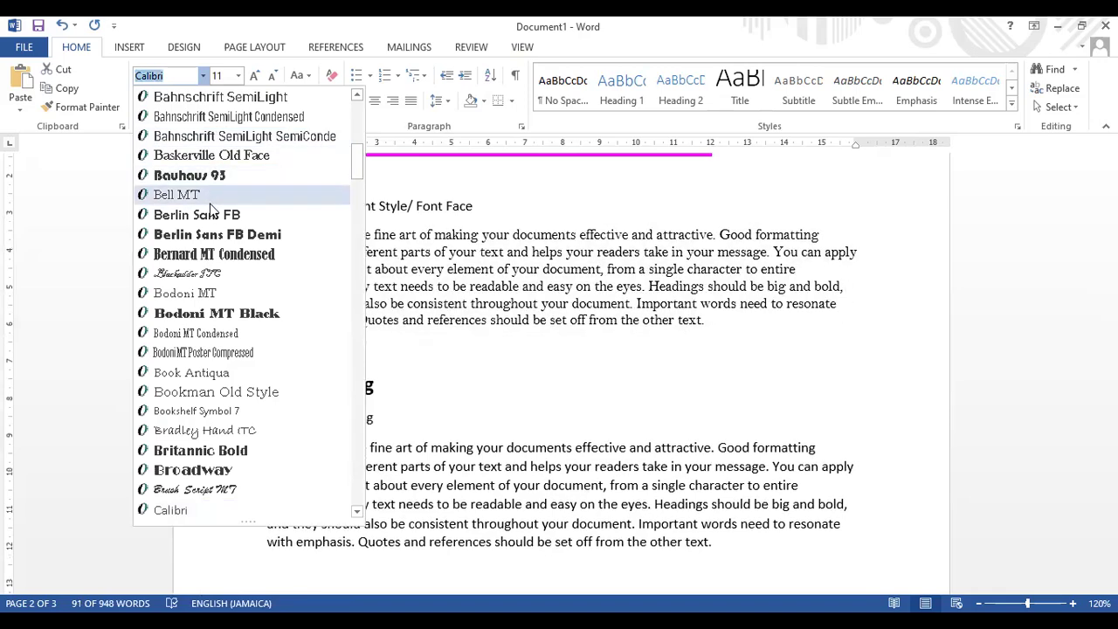
{"action": "scroll", "coordinate": [210, 214], "scroll_direction": "down", "scroll_amount": 2}
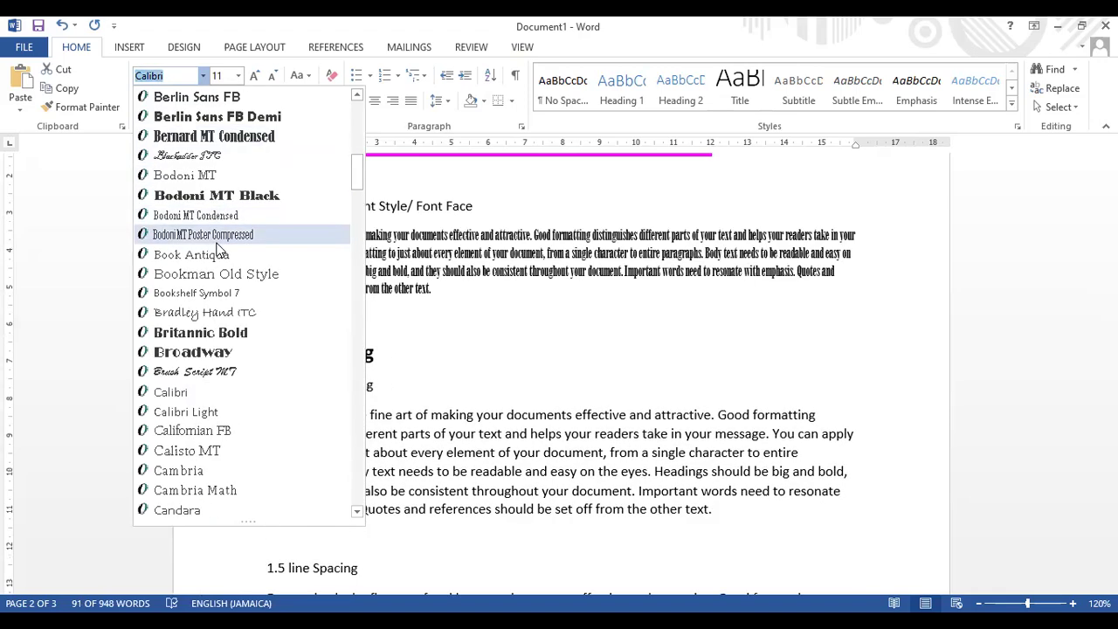
{"action": "scroll", "coordinate": [218, 315], "scroll_direction": "down", "scroll_amount": 5}
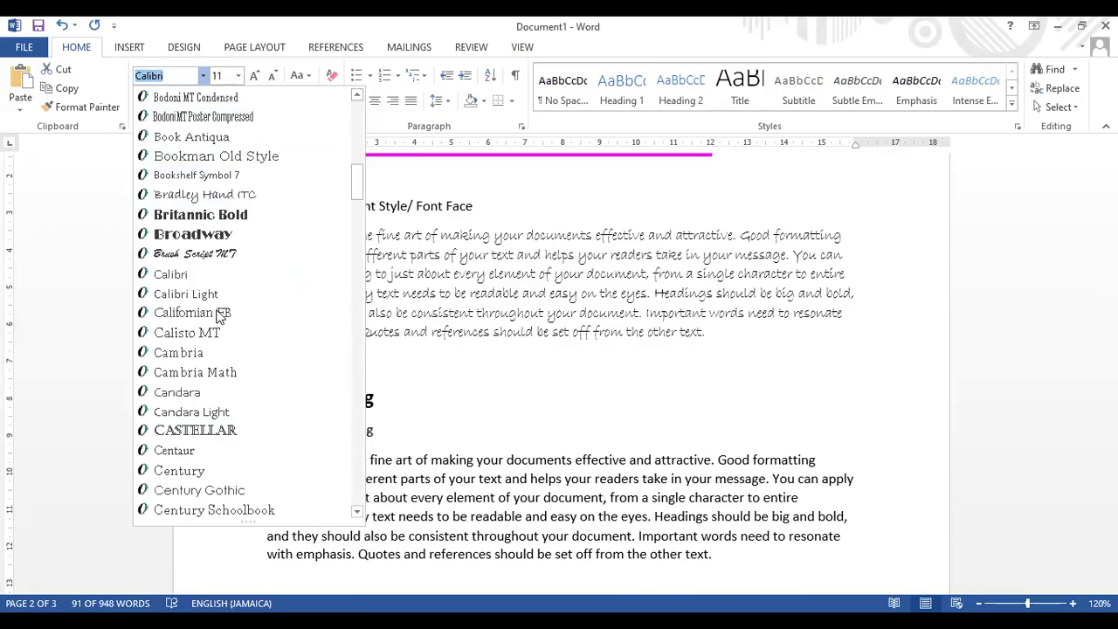
{"action": "scroll", "coordinate": [245, 249], "scroll_direction": "down", "scroll_amount": 1}
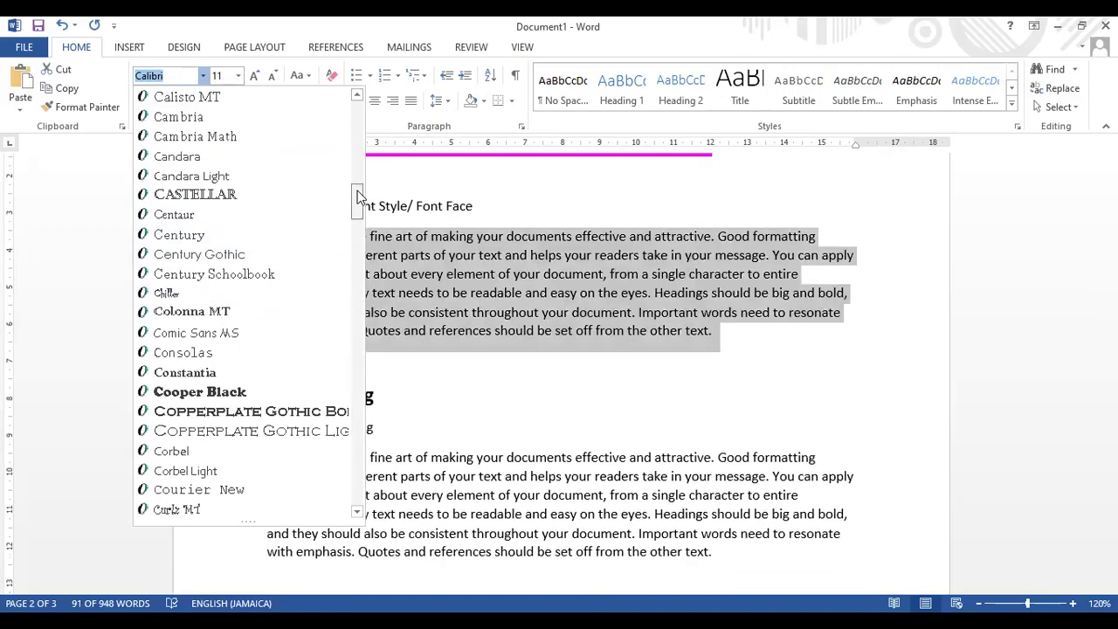
{"action": "left_click_drag", "start_coordinate": [357, 195], "coordinate": [359, 231]}
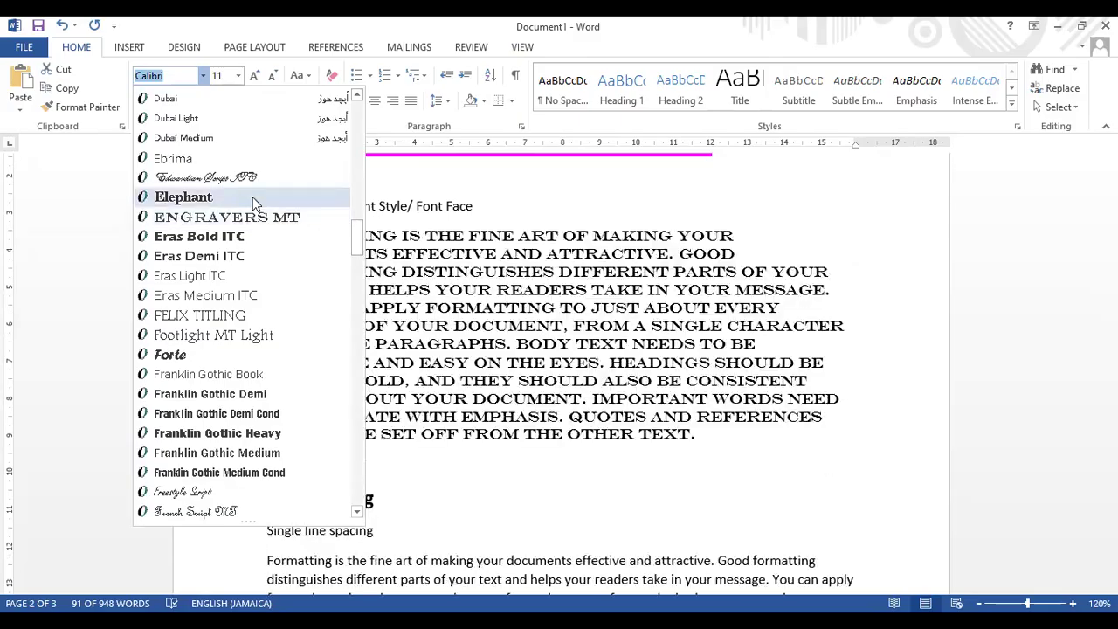
{"action": "left_click", "coordinate": [249, 197]}
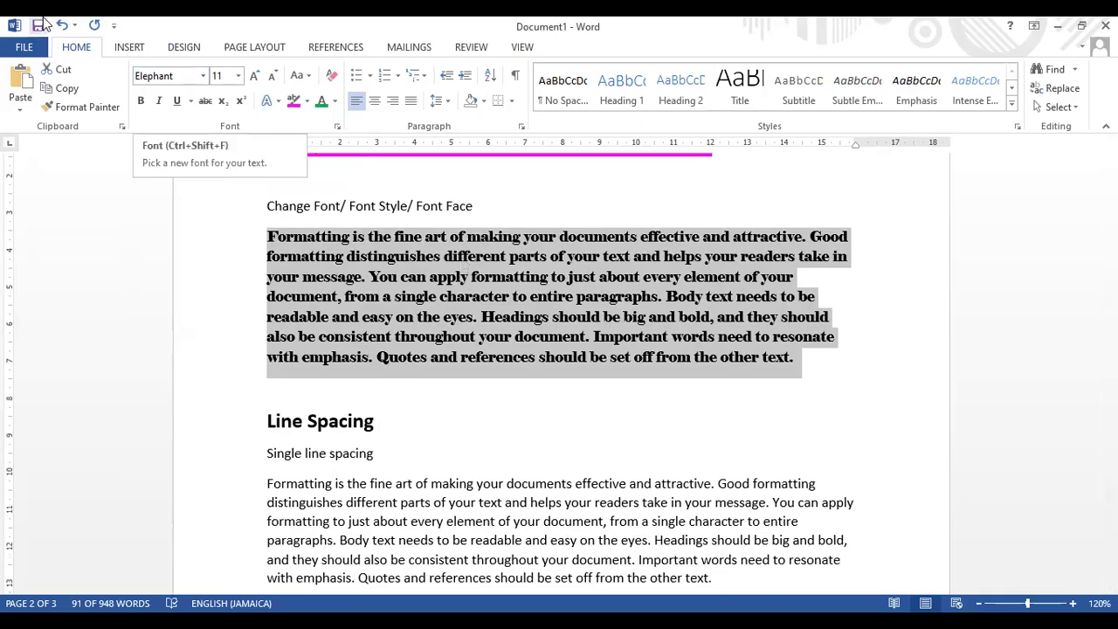
{"action": "key", "text": "ctrl+z"}
Set the paragraph to Elephant by entering the name in the Font box.
{"action": "left_click", "coordinate": [179, 75]}
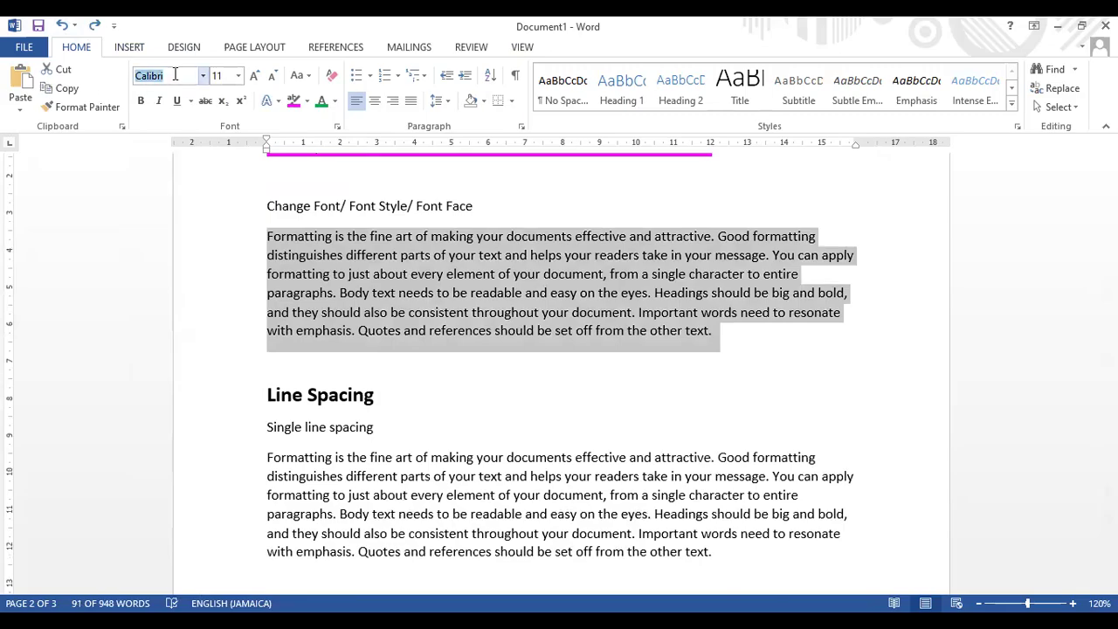
{"action": "key", "text": "Down"}
{"action": "type", "text": "Elephant"}
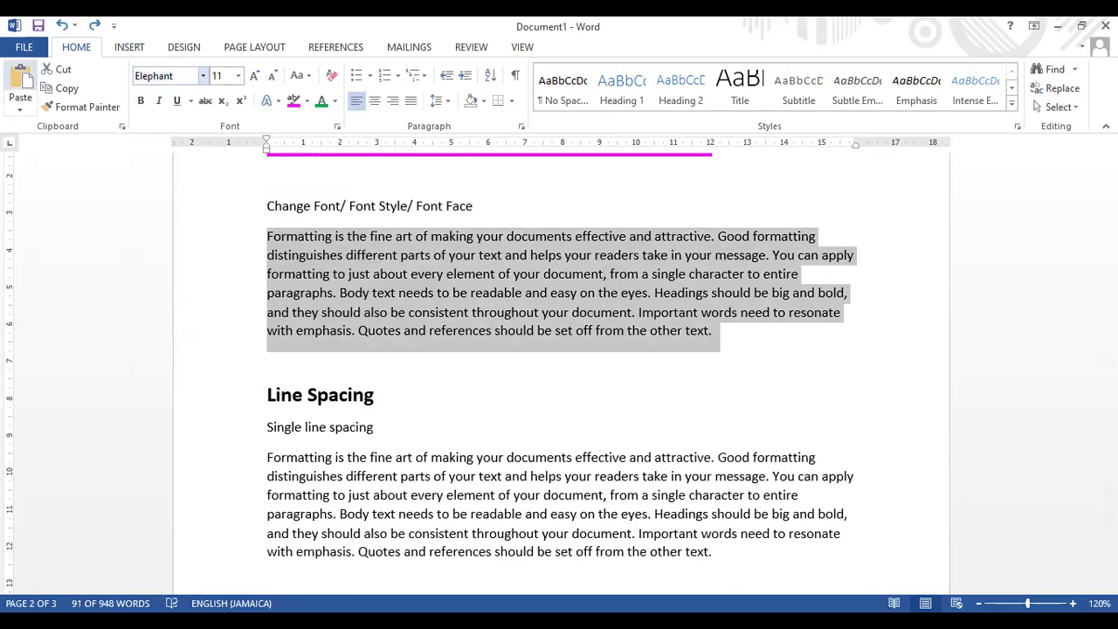
{"action": "key", "text": "Return"}
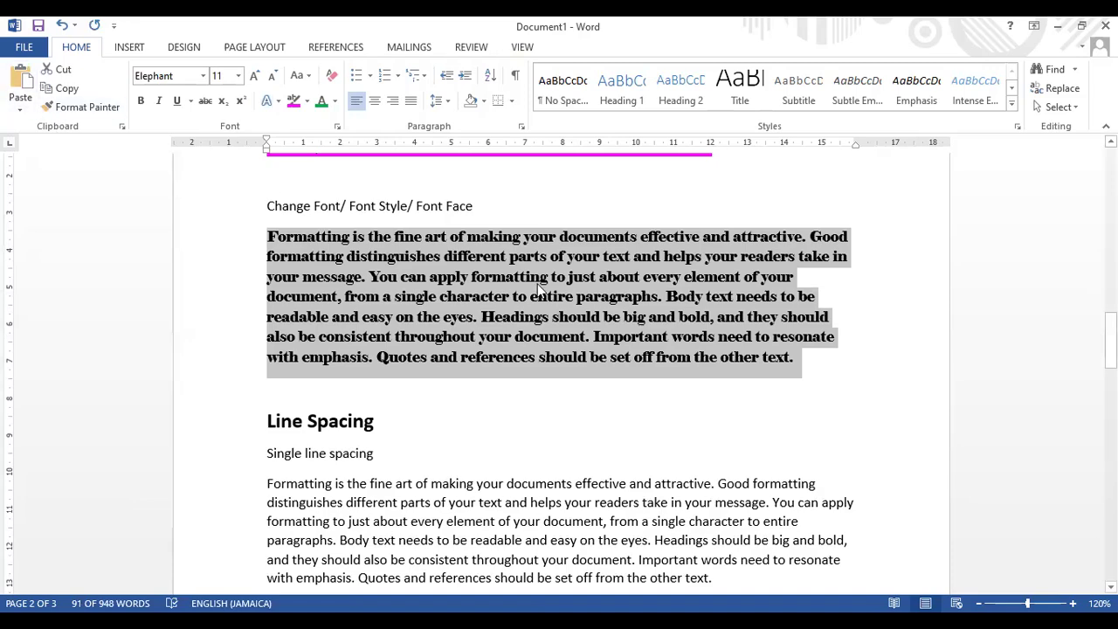
{"action": "left_click", "coordinate": [563, 246]}
Select the Single line spacing paragraph, try 1.0 line spacing, then undo it.
{"action": "scroll", "coordinate": [551, 247], "scroll_direction": "down", "scroll_amount": 4}
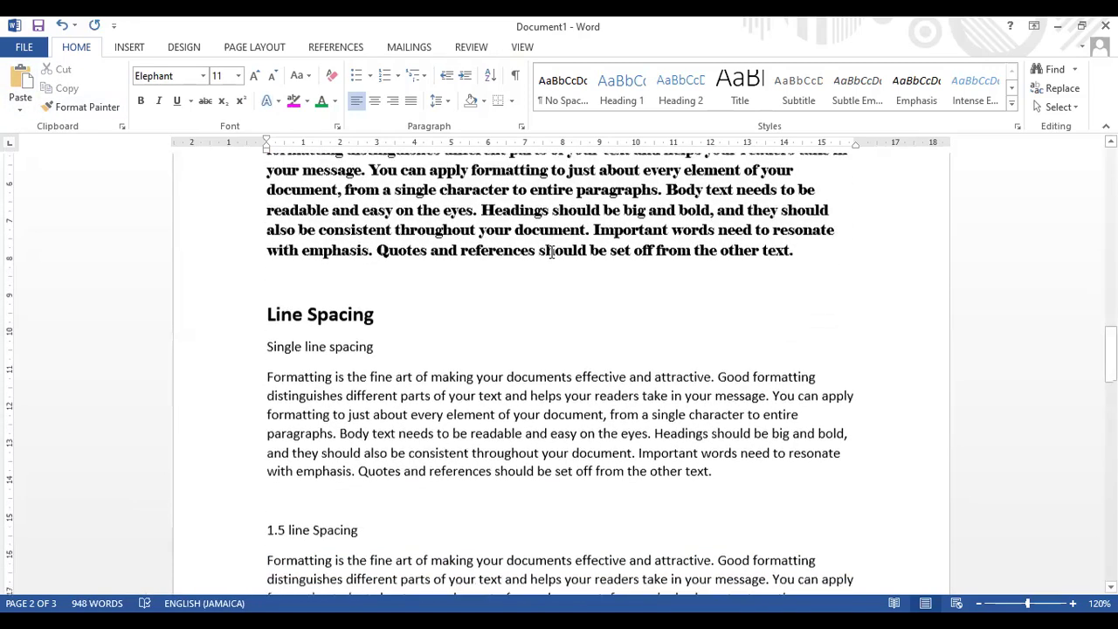
{"action": "scroll", "coordinate": [551, 248], "scroll_direction": "down", "scroll_amount": 2}
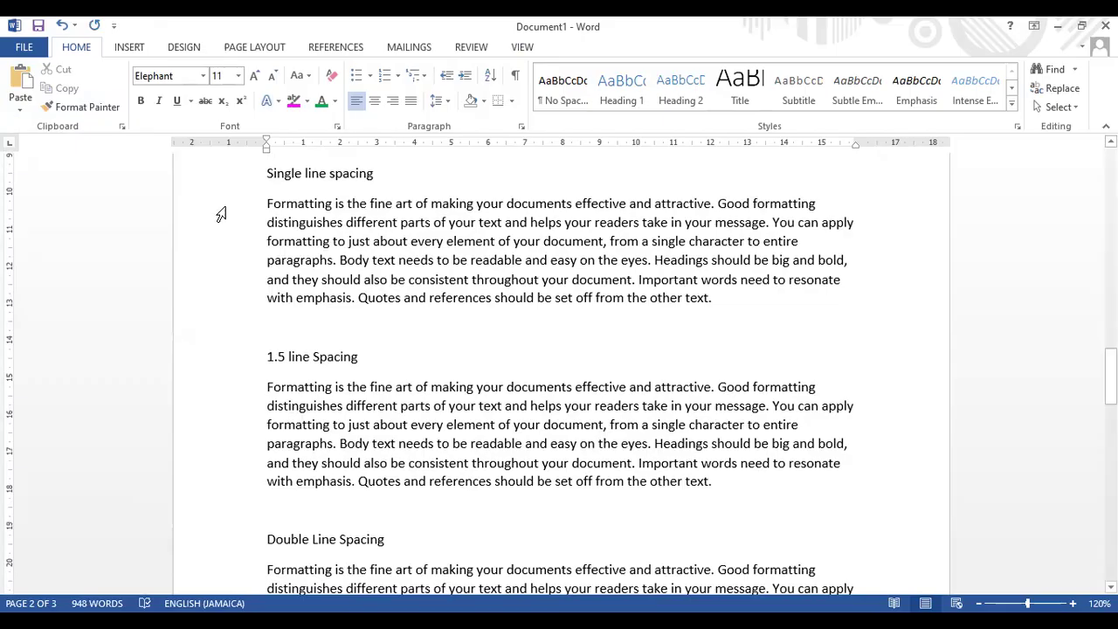
{"action": "left_click_drag", "start_coordinate": [242, 212], "coordinate": [250, 304]}
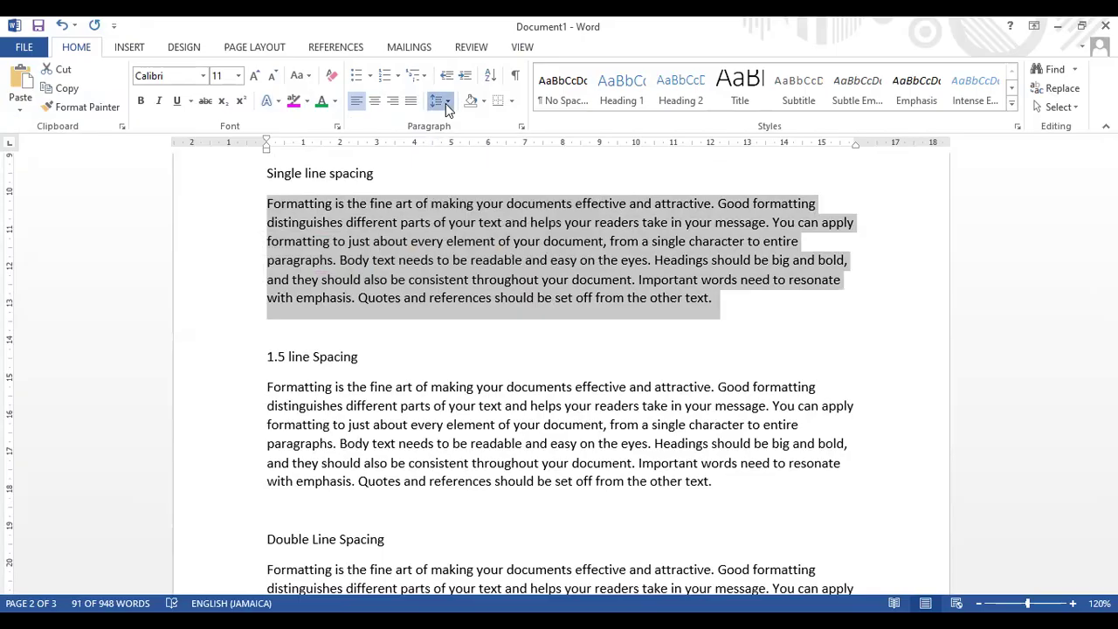
{"action": "left_click", "coordinate": [446, 103]}
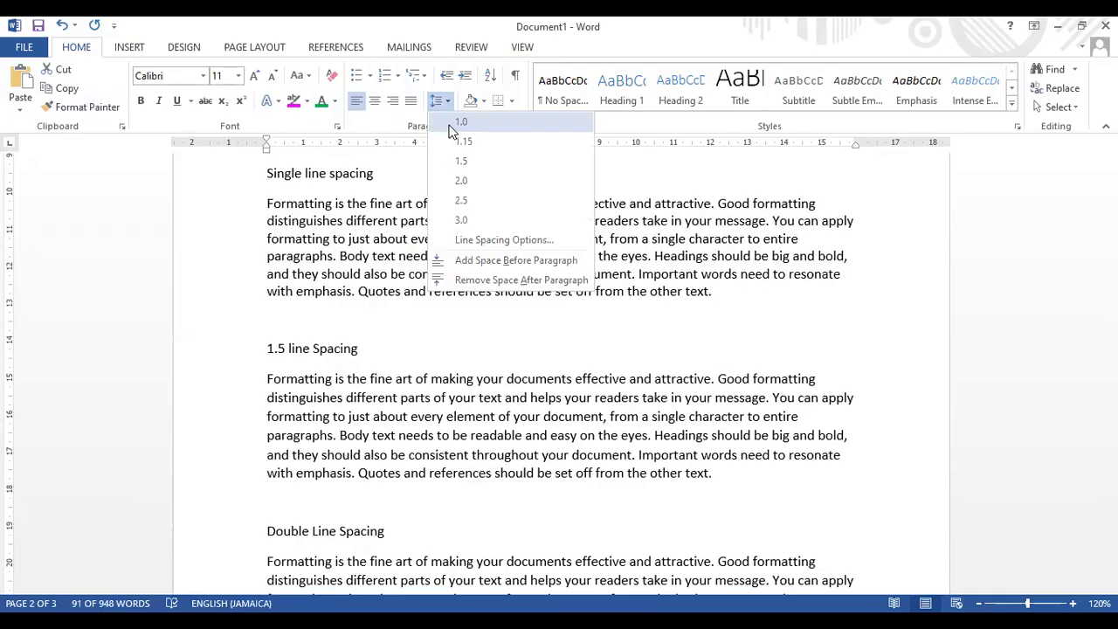
{"action": "left_click", "coordinate": [453, 129]}
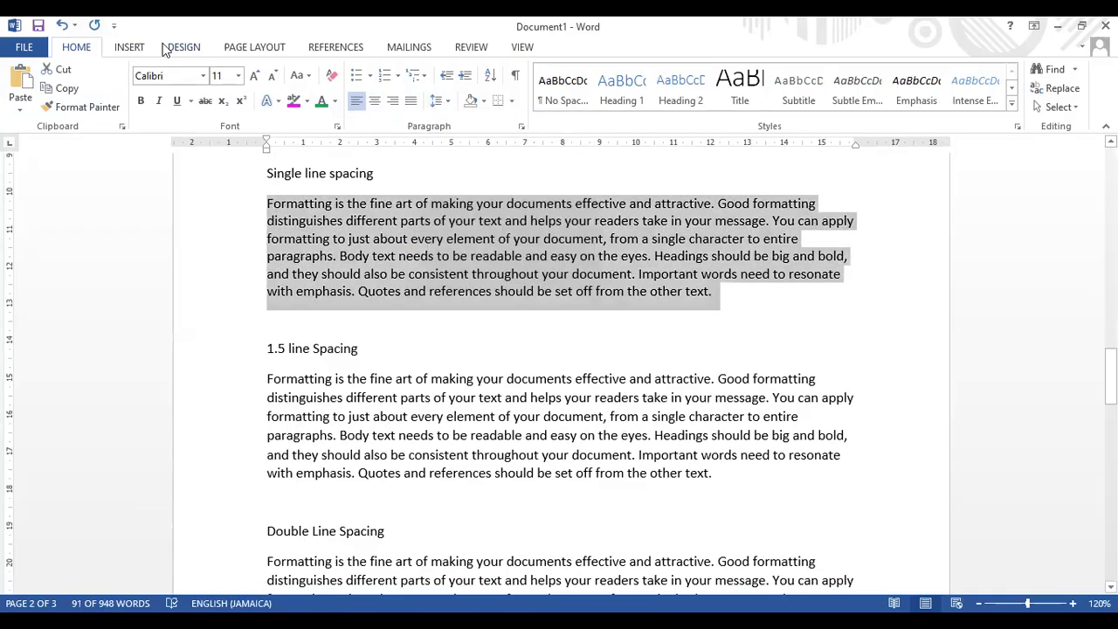
{"action": "left_click", "coordinate": [61, 27]}
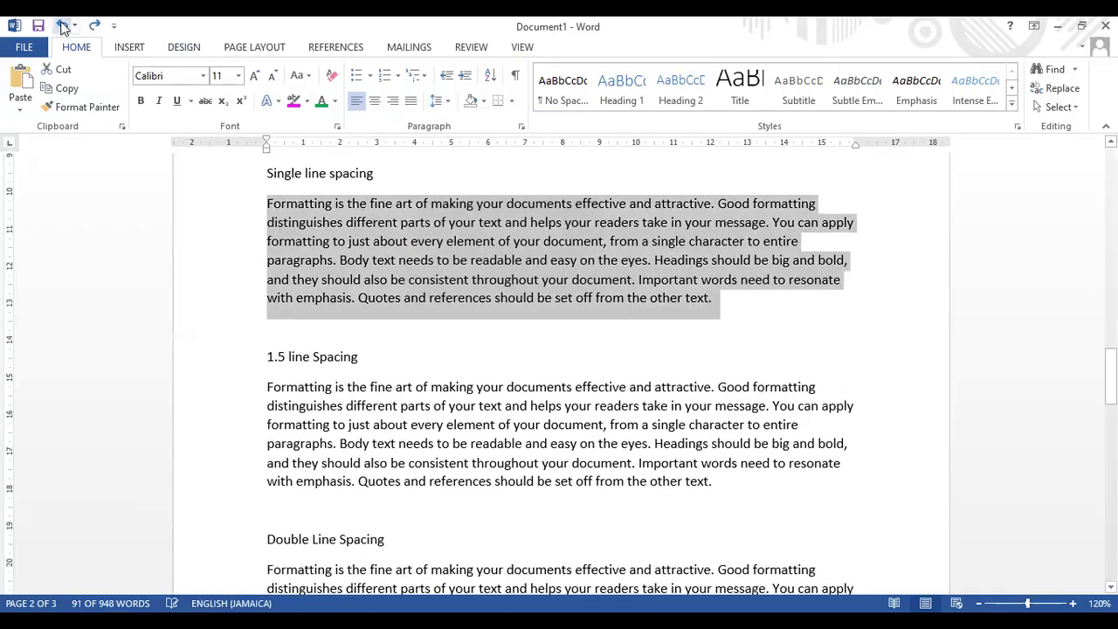
Set Single line spacing, 0 pt after, and tick Don't add space between paragraphs.
{"action": "left_click", "coordinate": [523, 129]}
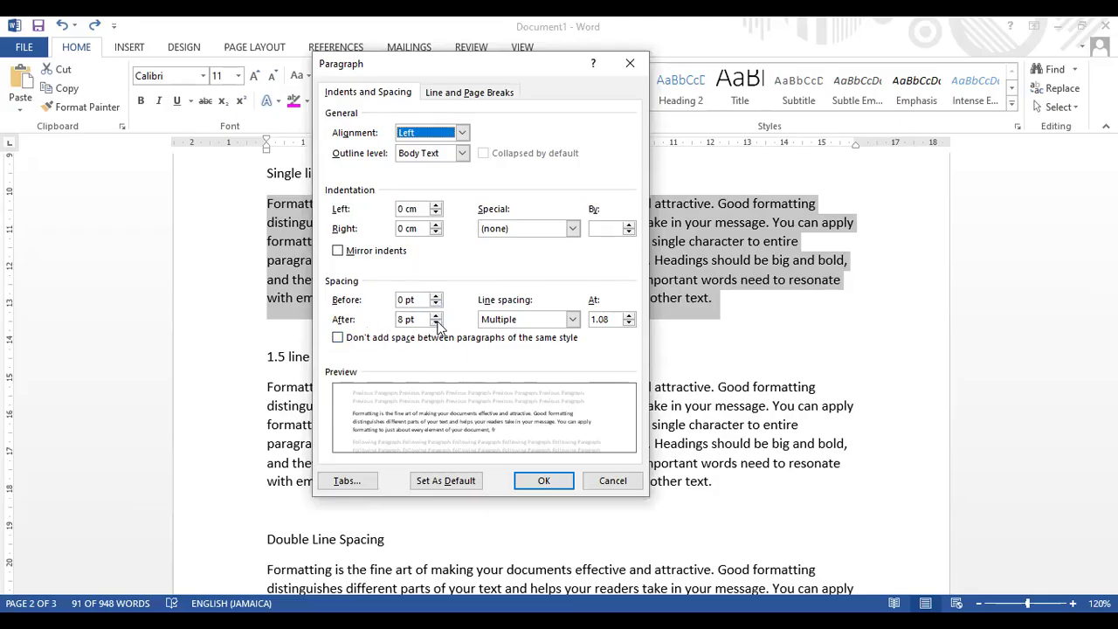
{"action": "left_click", "coordinate": [437, 323]}
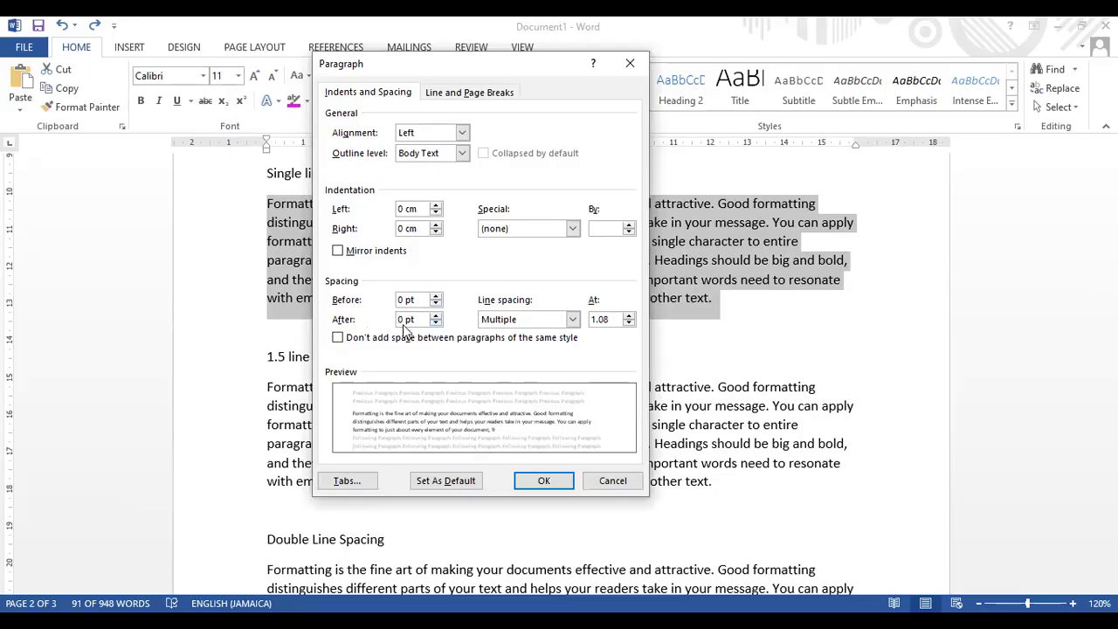
{"action": "left_click", "coordinate": [573, 320]}
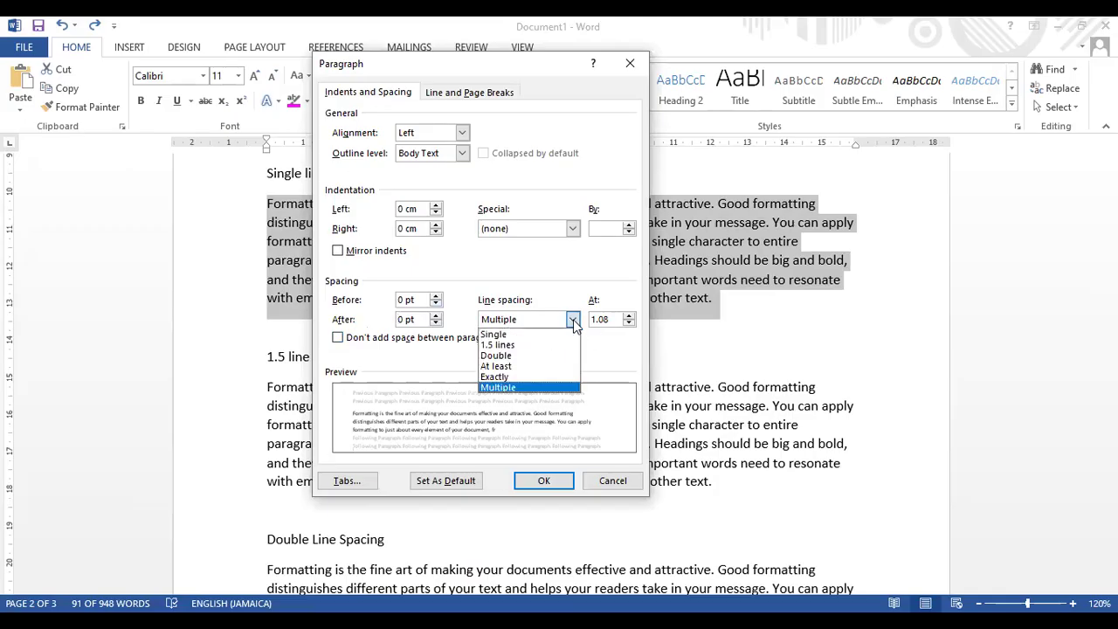
{"action": "left_click", "coordinate": [554, 336]}
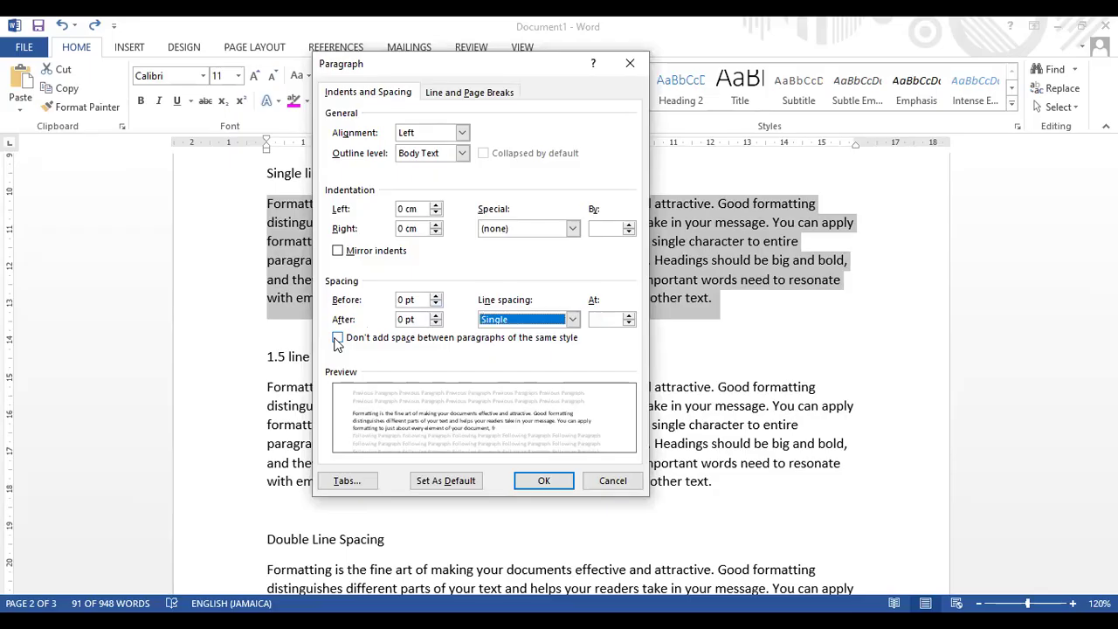
{"action": "left_click", "coordinate": [337, 340]}
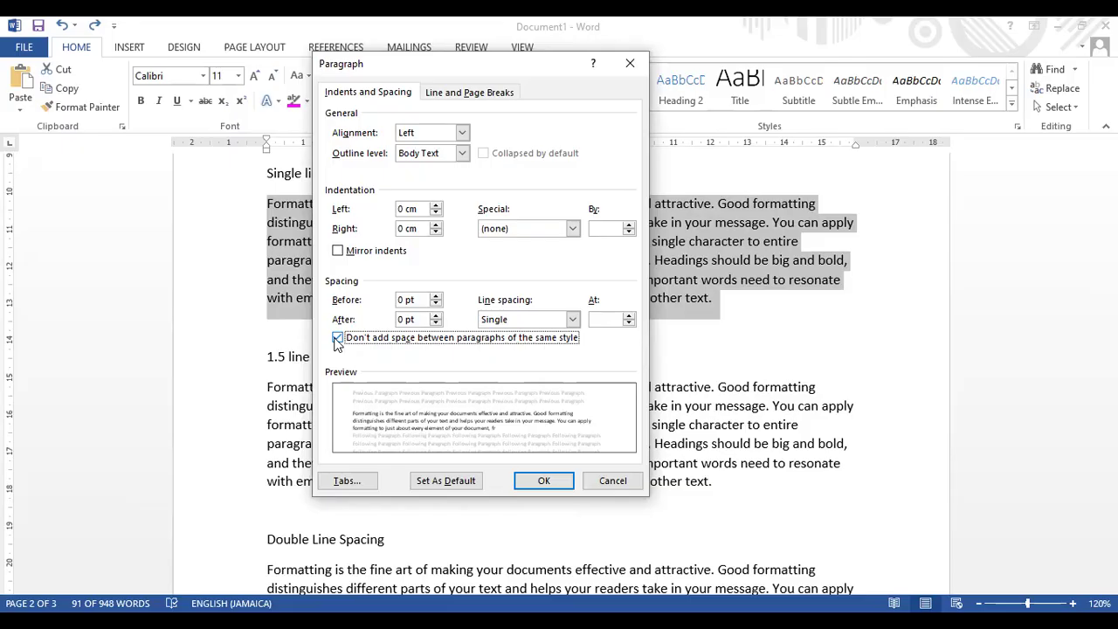
{"action": "left_click", "coordinate": [543, 480]}
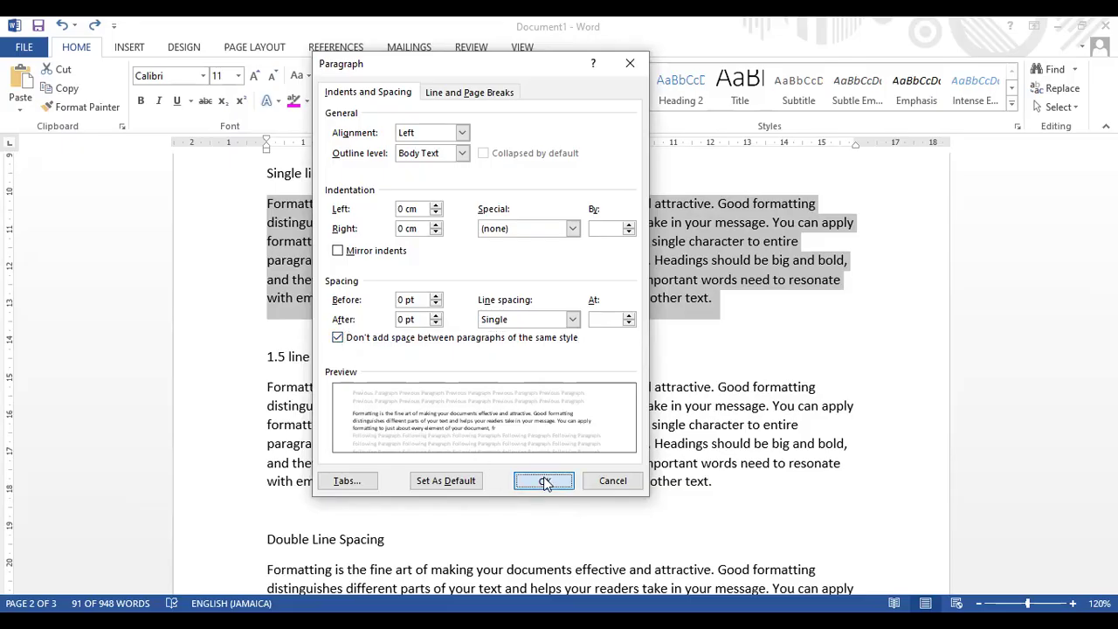
Make the 1.5 line Spacing paragraph 1.5-spaced with 0 pt after and no added space.
{"action": "left_click", "coordinate": [536, 261]}
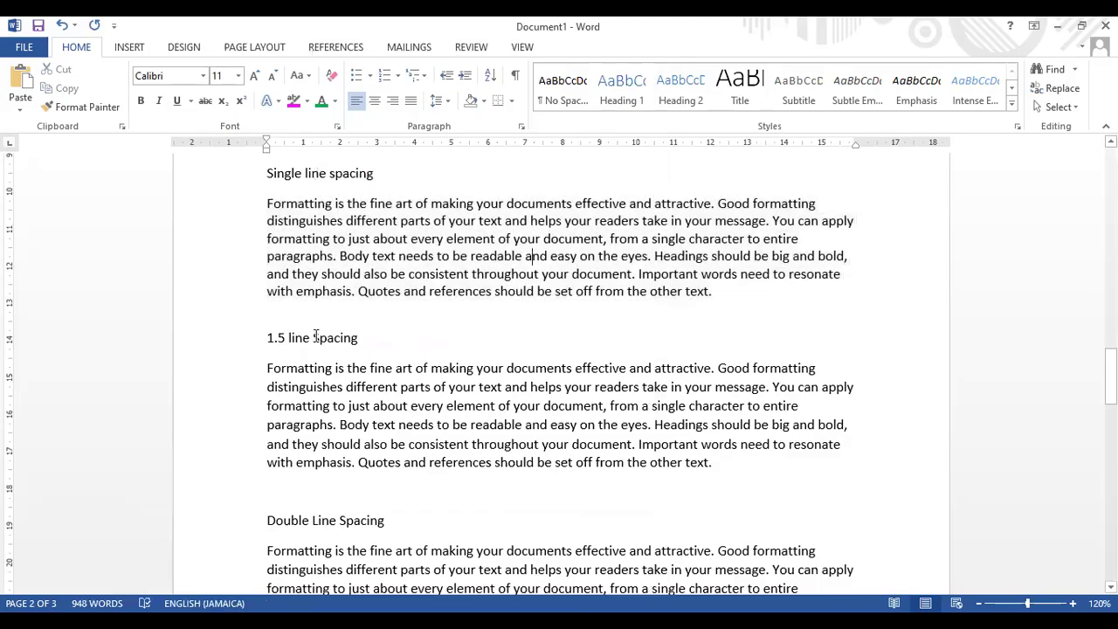
{"action": "scroll", "coordinate": [253, 328], "scroll_direction": "down", "scroll_amount": 1}
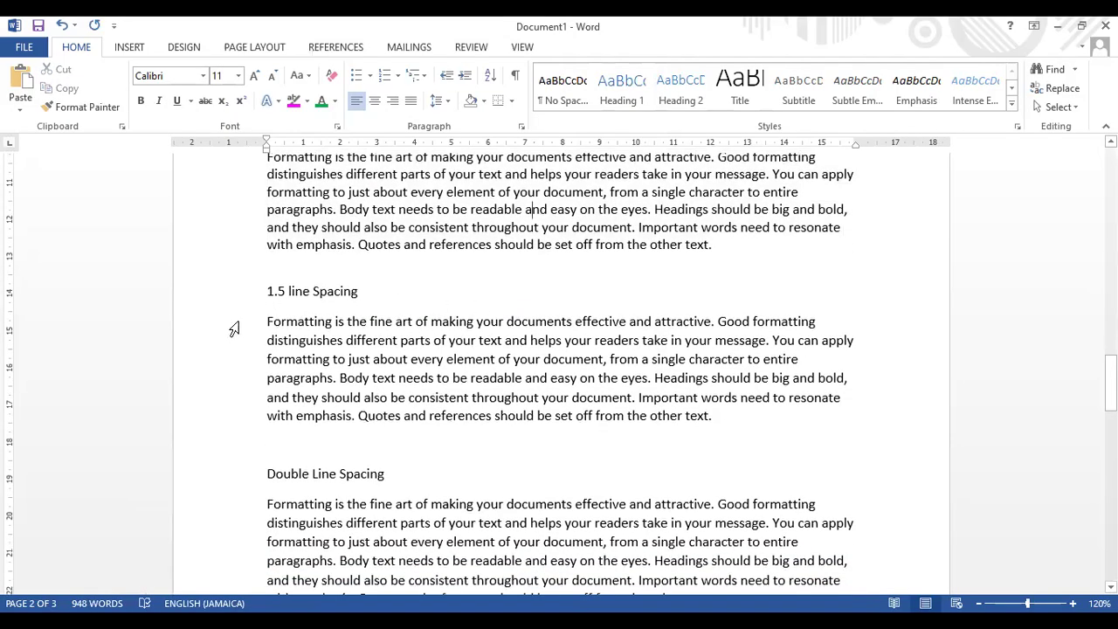
{"action": "left_click_drag", "start_coordinate": [234, 329], "coordinate": [247, 420]}
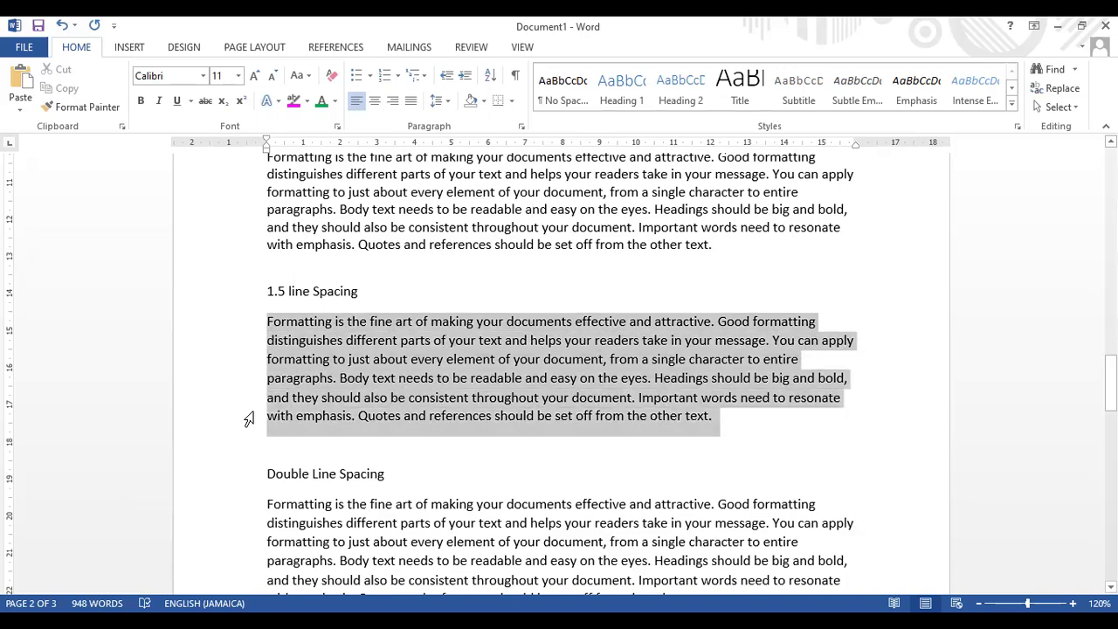
{"action": "left_click", "coordinate": [521, 126]}
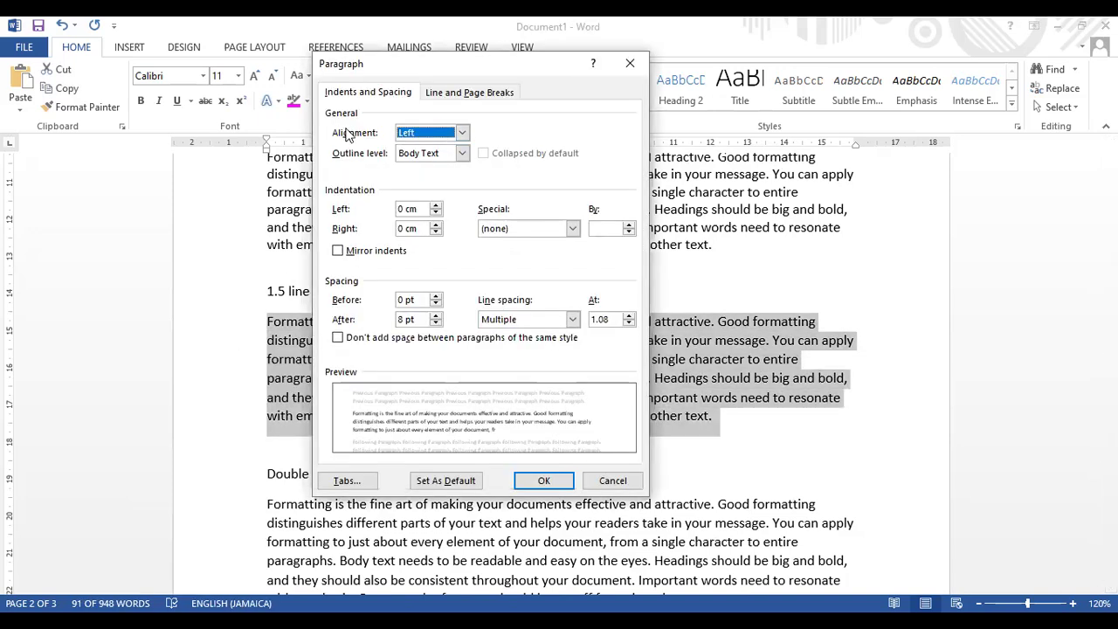
{"action": "left_click", "coordinate": [436, 323]}
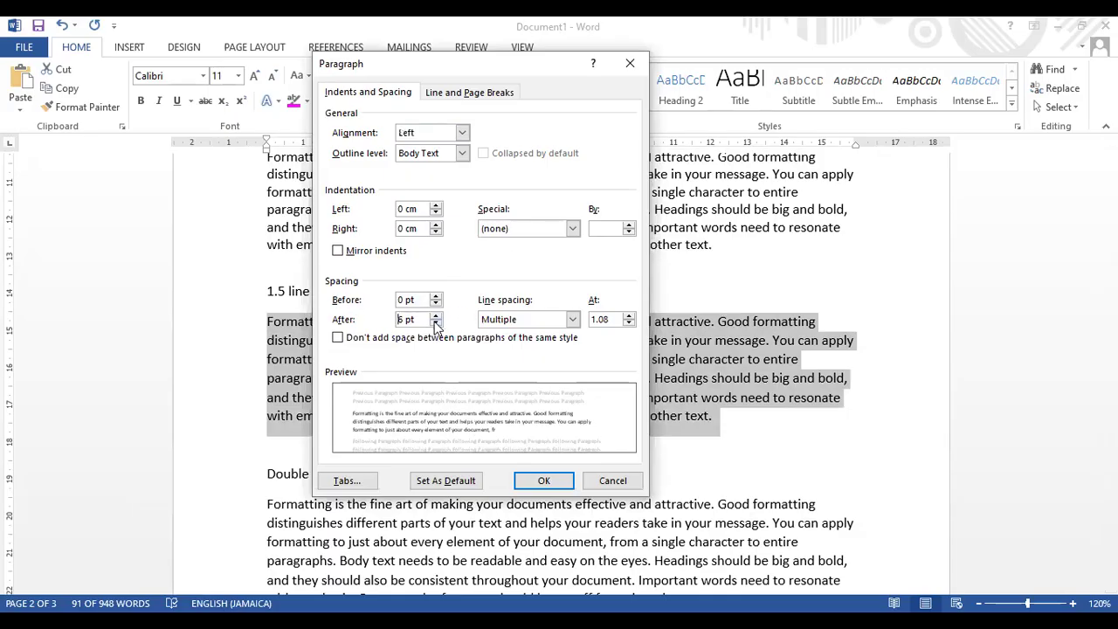
{"action": "left_click", "coordinate": [572, 320]}
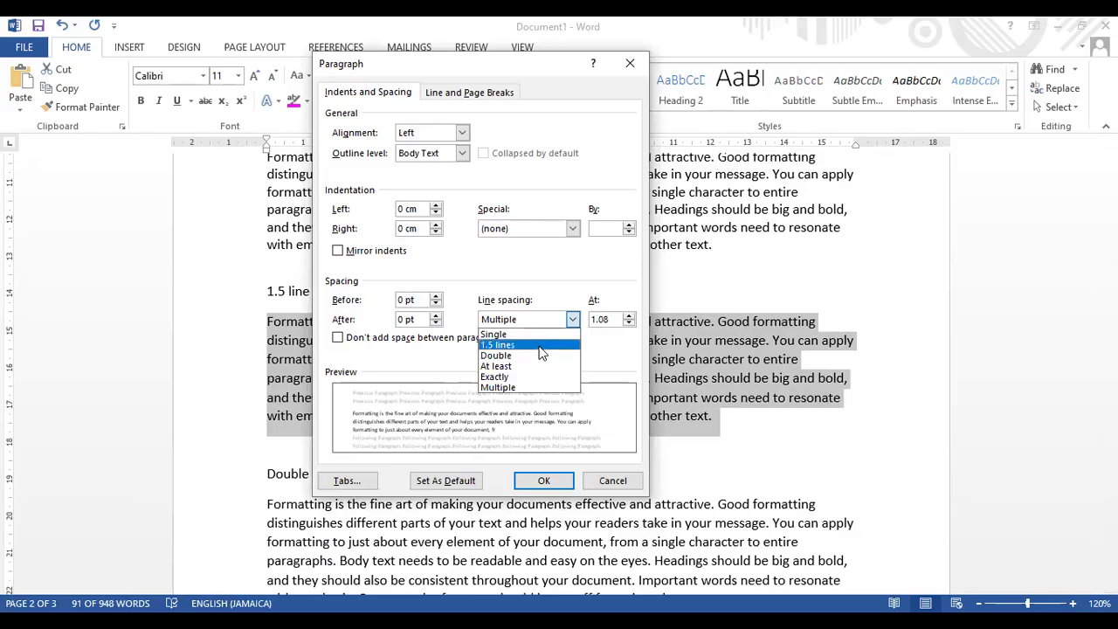
{"action": "left_click", "coordinate": [540, 346]}
{"action": "left_click", "coordinate": [338, 338]}
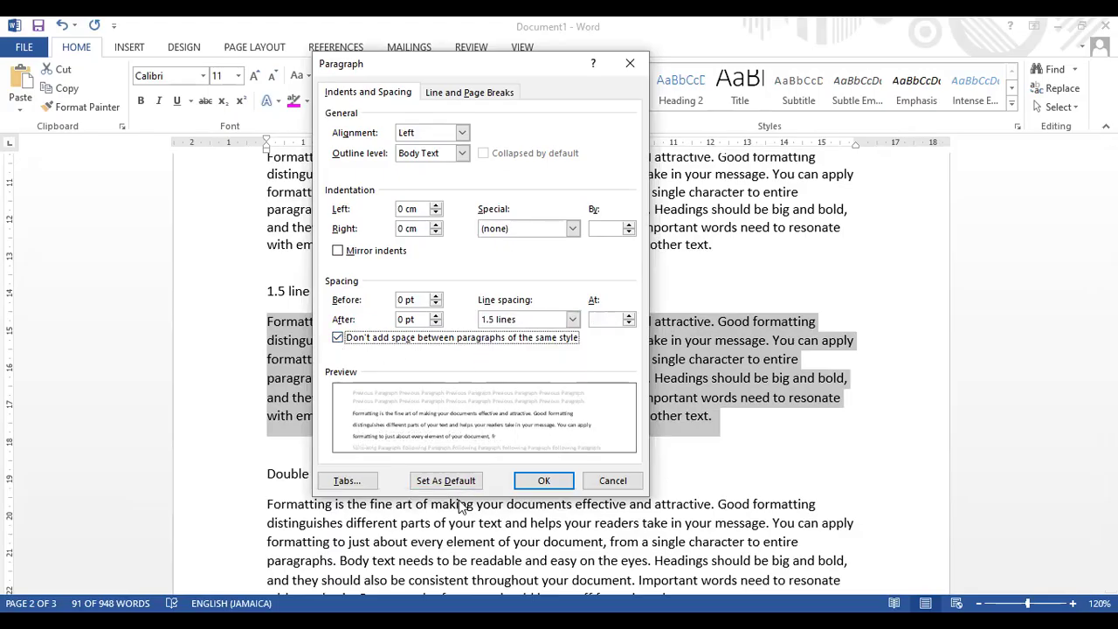
{"action": "left_click", "coordinate": [541, 482]}
Make the Double Line Spacing paragraph double-spaced with 0 pt after and no added space.
{"action": "scroll", "coordinate": [544, 364], "scroll_direction": "down", "scroll_amount": 5}
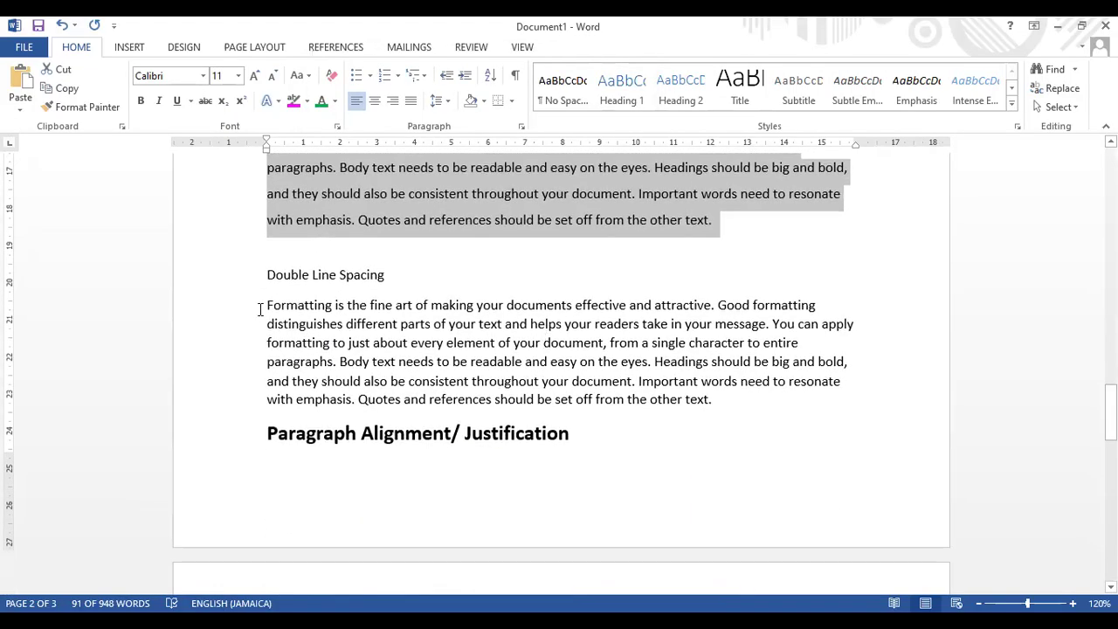
{"action": "left_click_drag", "start_coordinate": [249, 313], "coordinate": [254, 400]}
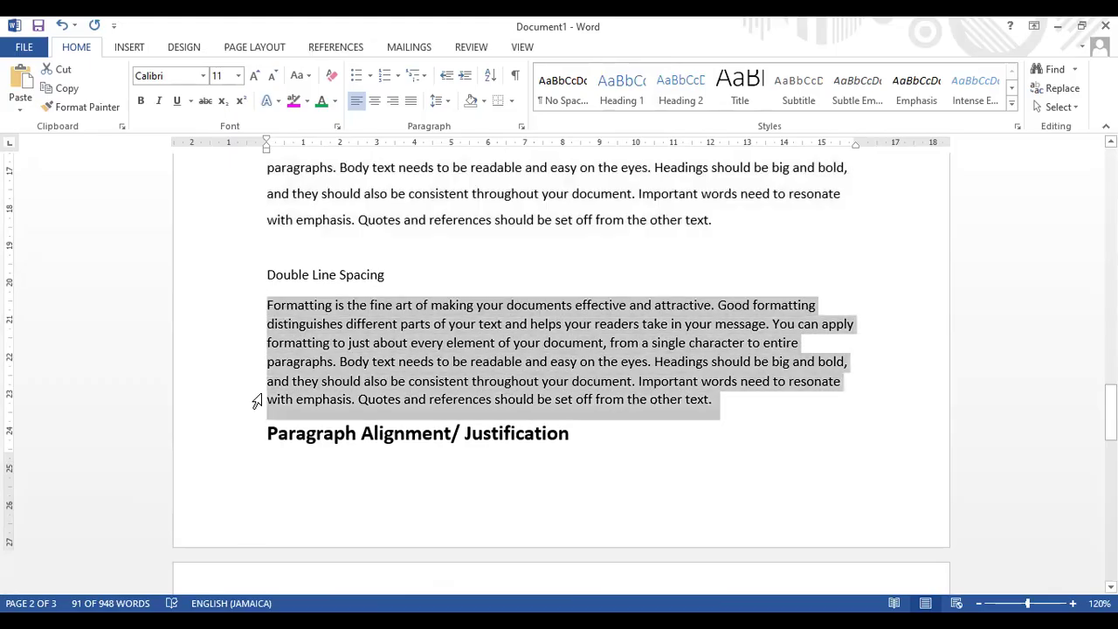
{"action": "left_click", "coordinate": [523, 128]}
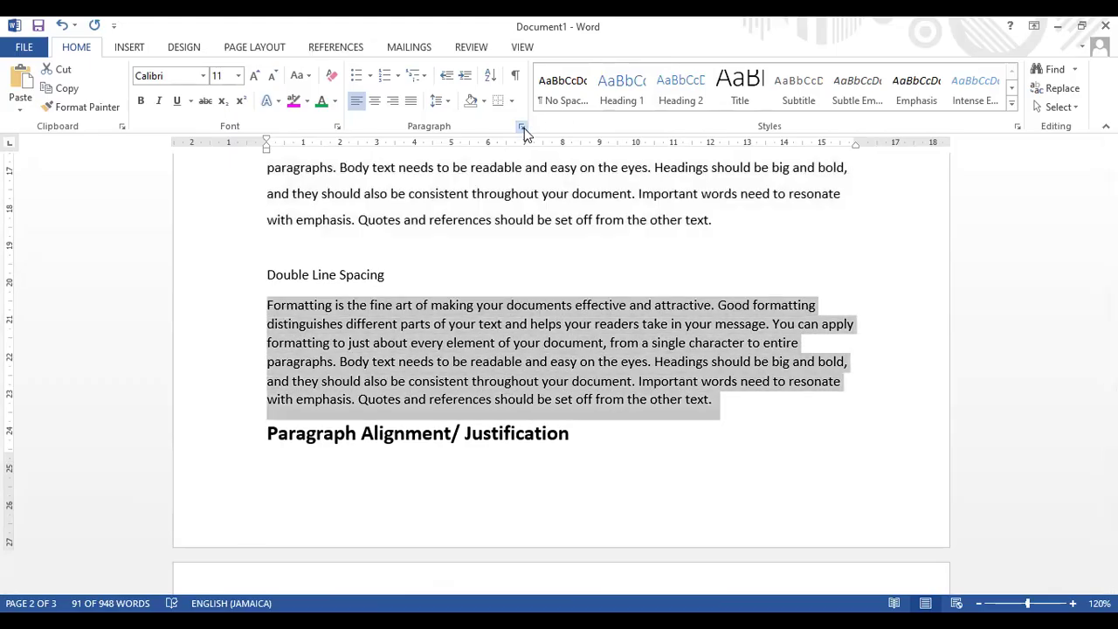
{"action": "left_click", "coordinate": [436, 323]}
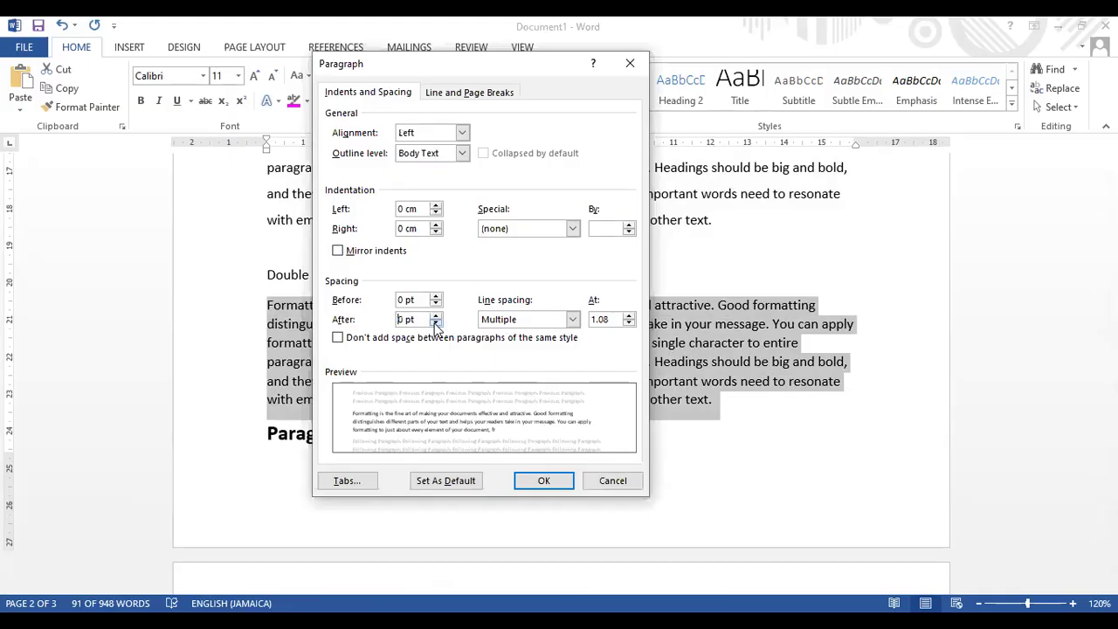
{"action": "left_click", "coordinate": [436, 323]}
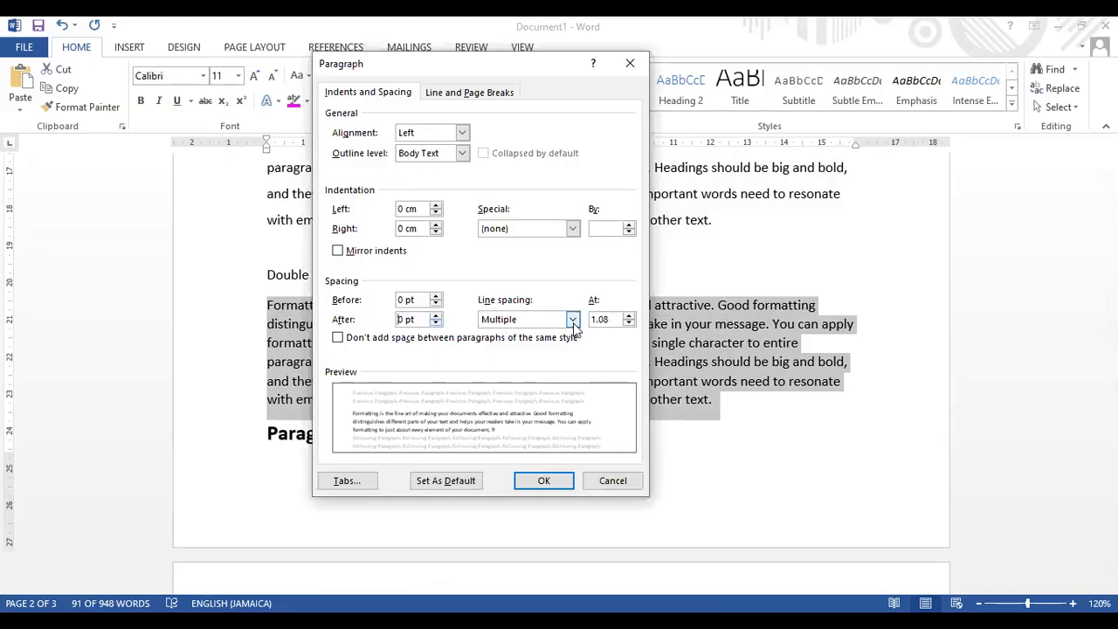
{"action": "left_click", "coordinate": [573, 321]}
{"action": "left_click", "coordinate": [521, 353]}
{"action": "left_click", "coordinate": [338, 338]}
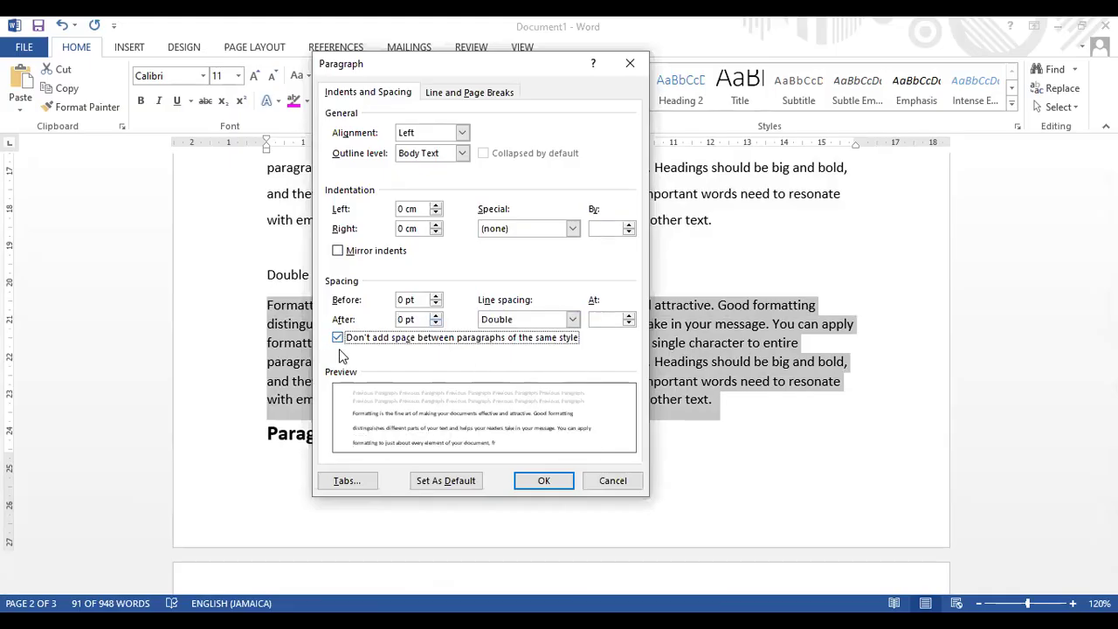
{"action": "left_click", "coordinate": [543, 480]}
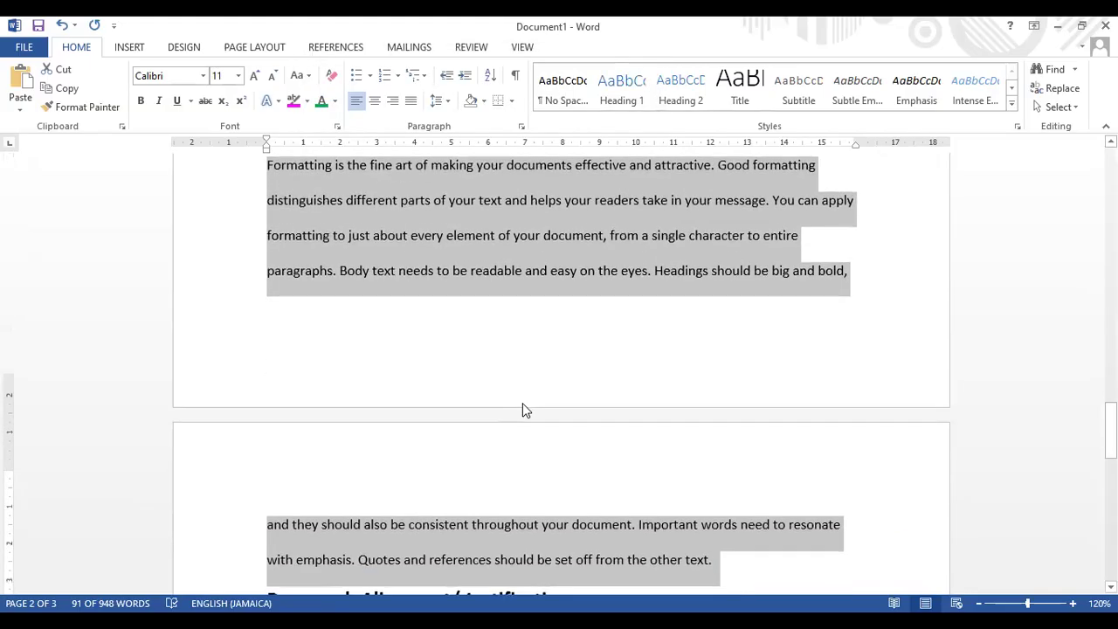
{"action": "scroll", "coordinate": [522, 403], "scroll_direction": "down", "scroll_amount": 5}
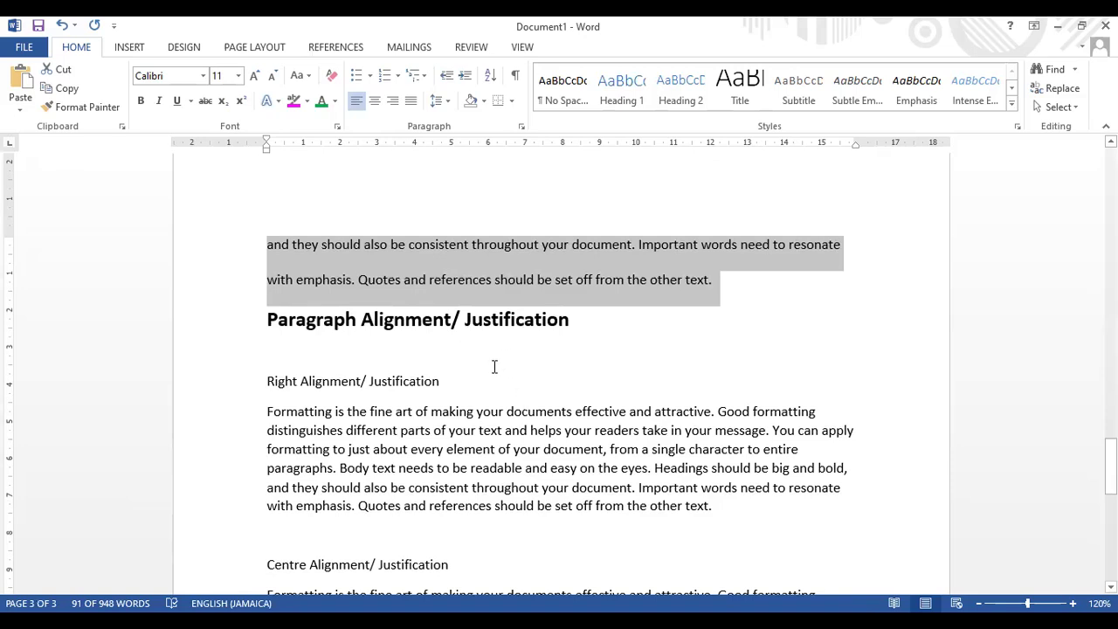
Select the Right Alignment/ Justification paragraph and apply Align Right.
{"action": "scroll", "coordinate": [495, 367], "scroll_direction": "down", "scroll_amount": 1}
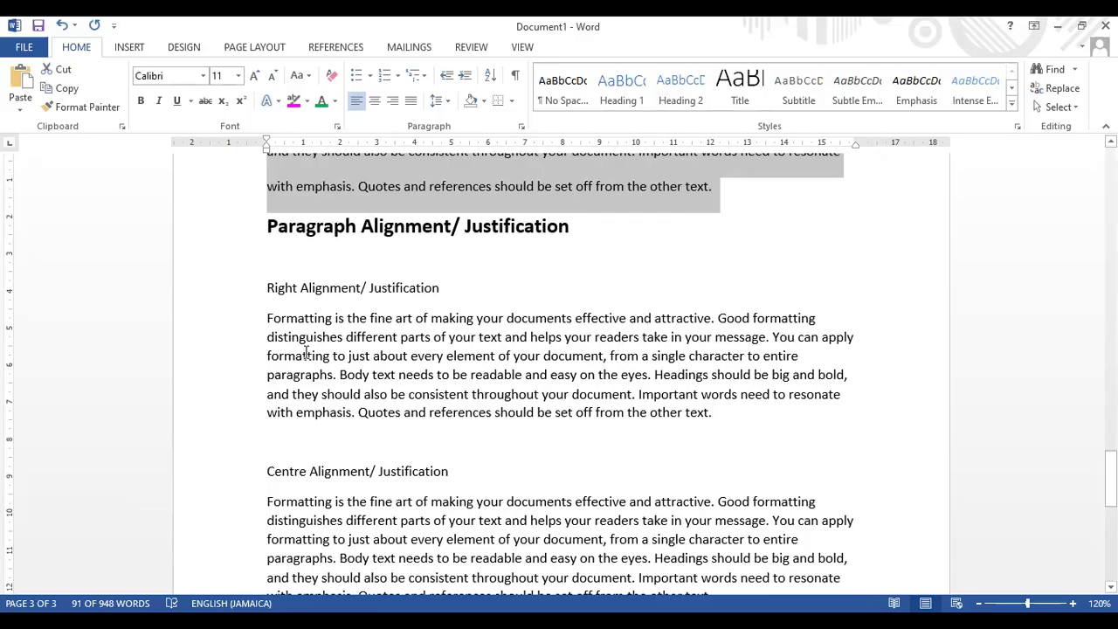
{"action": "left_click", "coordinate": [266, 287]}
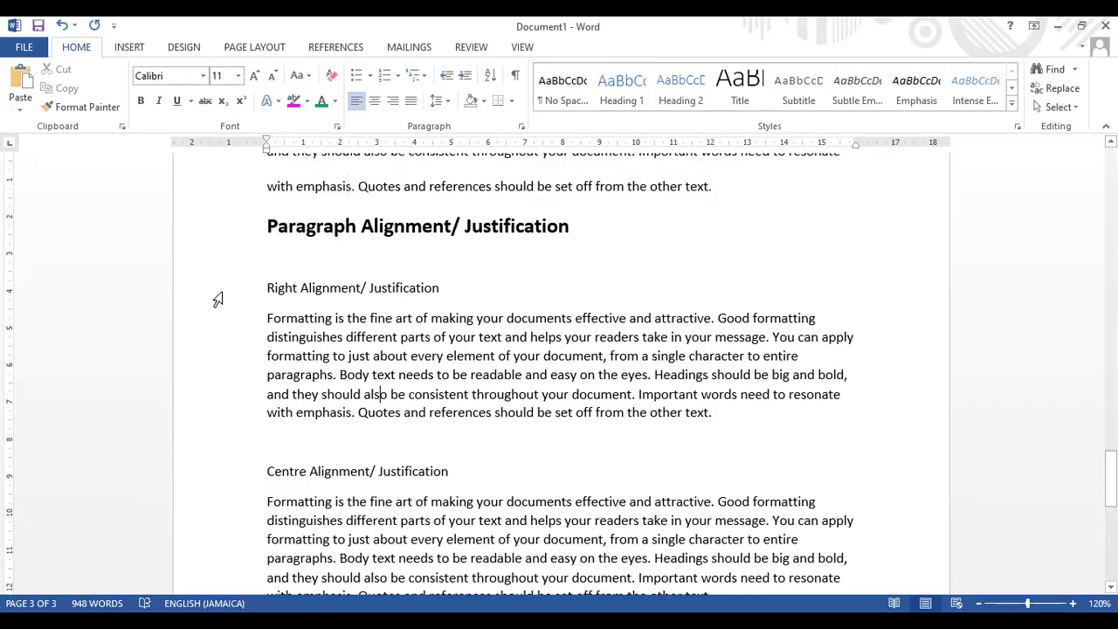
{"action": "left_click_drag", "start_coordinate": [229, 325], "coordinate": [247, 417]}
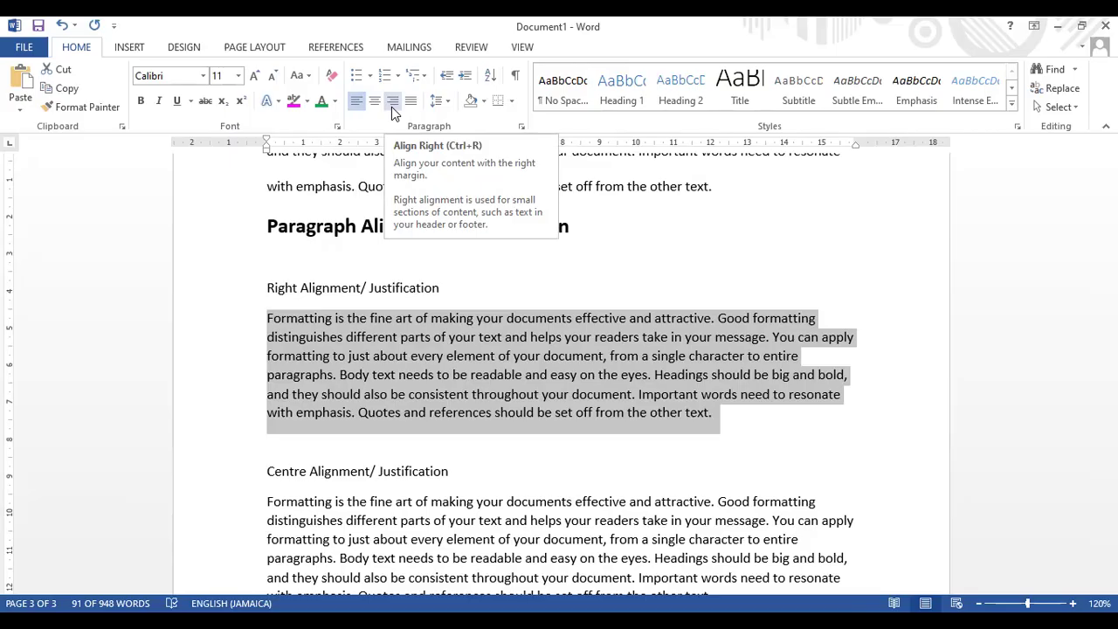
{"action": "left_click", "coordinate": [393, 102]}
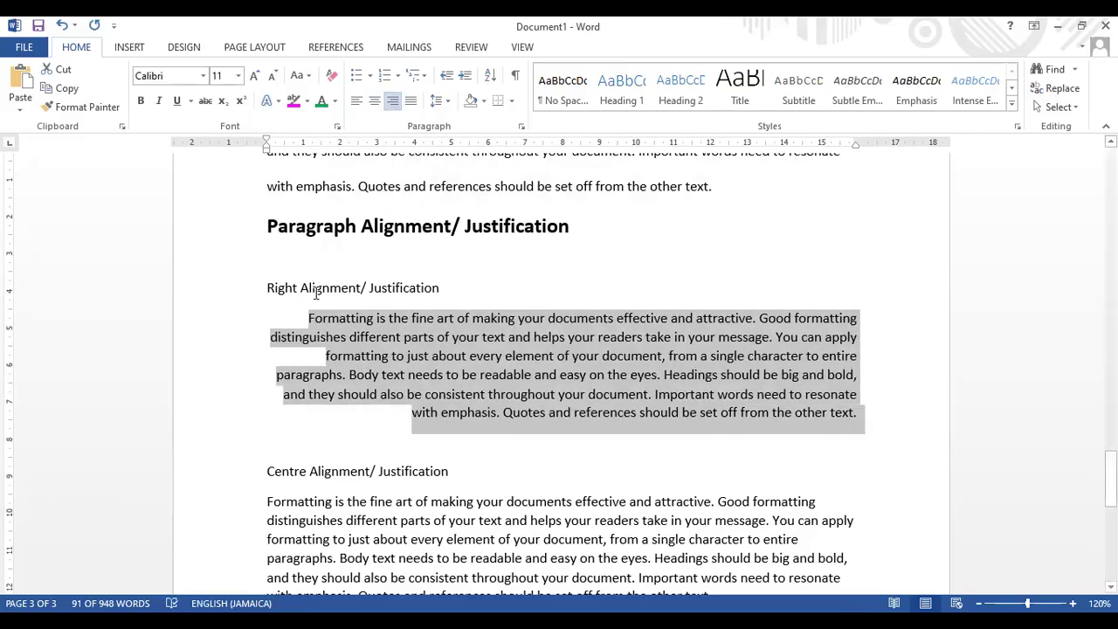
{"action": "scroll", "coordinate": [393, 435], "scroll_direction": "down", "scroll_amount": 3}
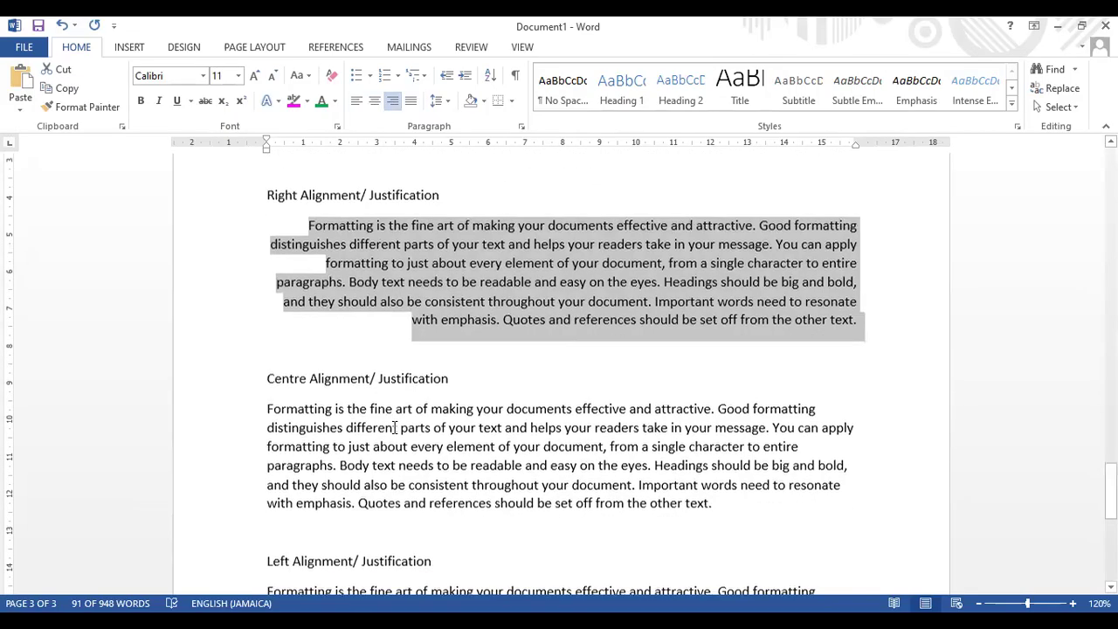
Centre the paragraph under Centre Alignment/ Justification.
{"action": "left_click_drag", "start_coordinate": [230, 321], "coordinate": [226, 413]}
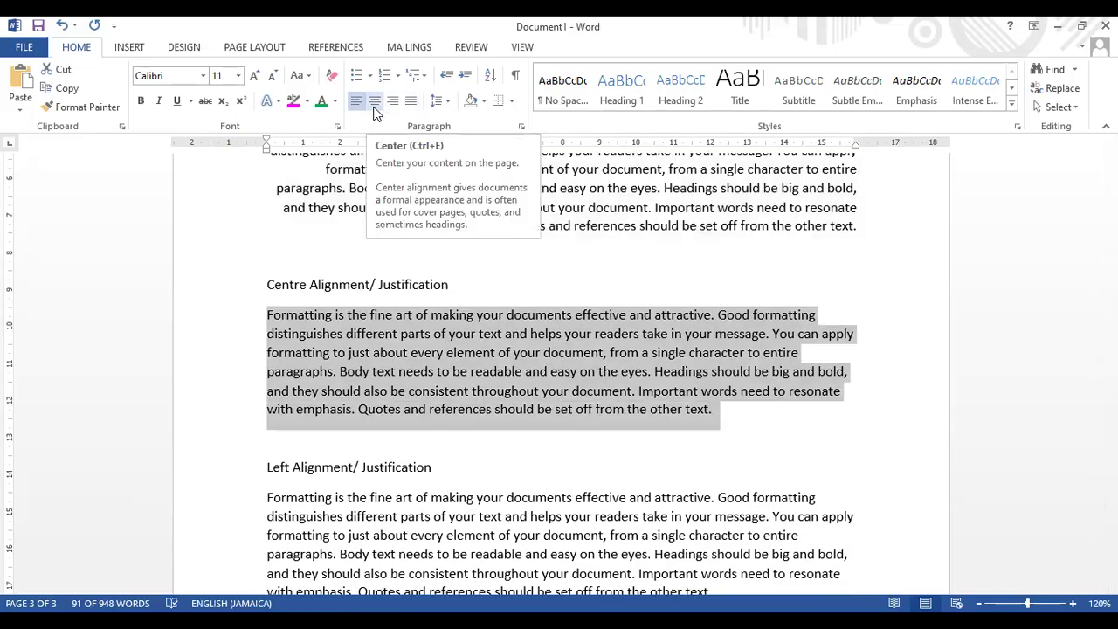
{"action": "left_click", "coordinate": [374, 103]}
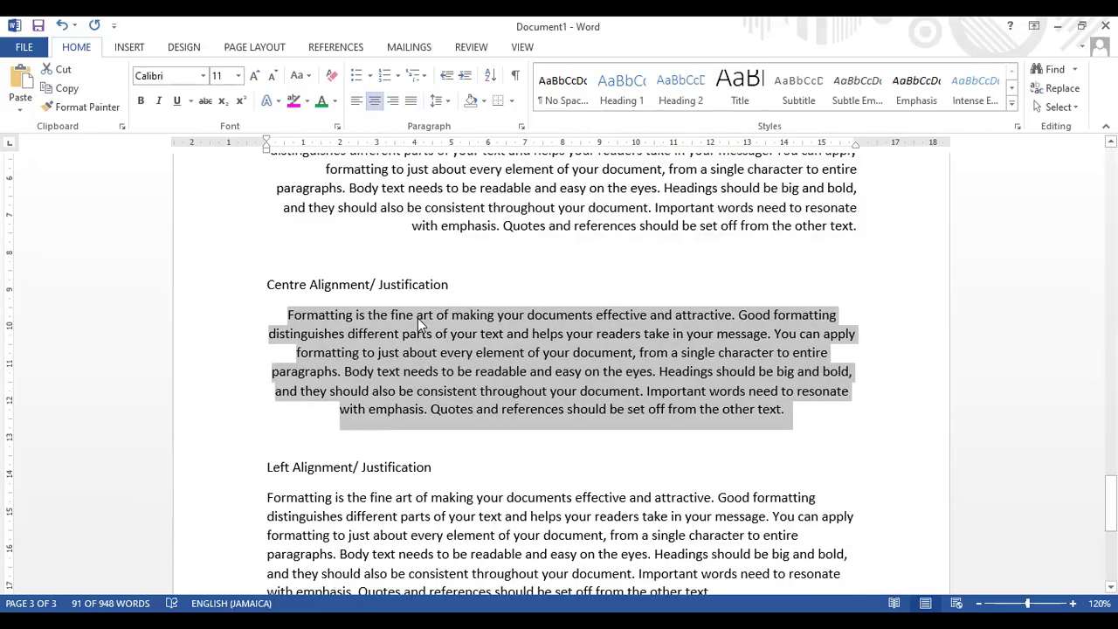
{"action": "scroll", "coordinate": [411, 315], "scroll_direction": "down", "scroll_amount": 4}
{"action": "scroll", "coordinate": [396, 297], "scroll_direction": "down", "scroll_amount": 1}
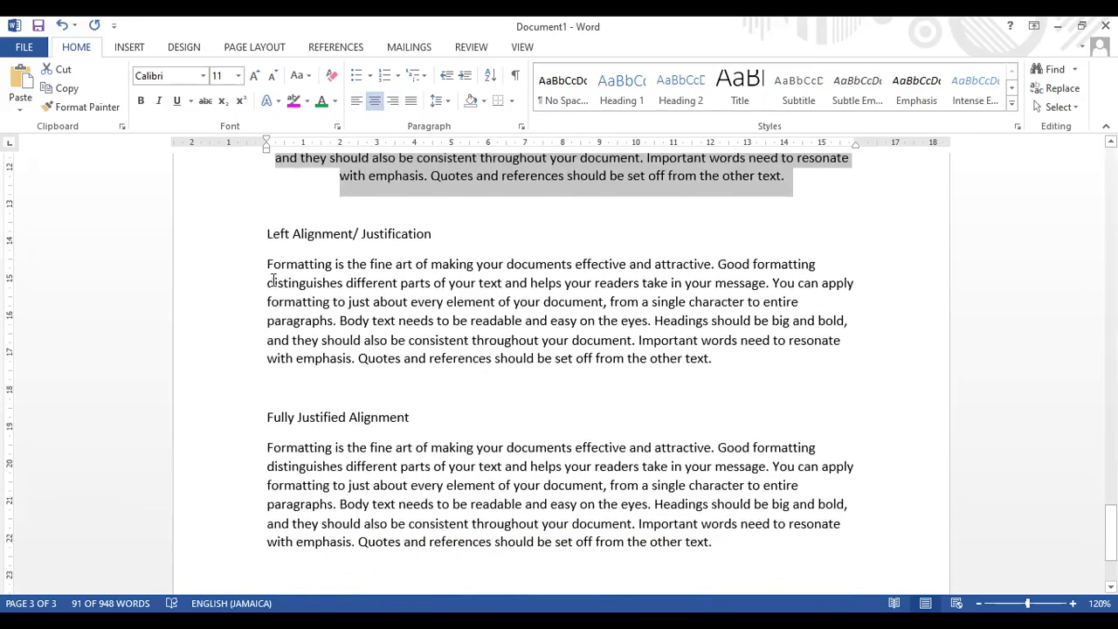
Left-align the Left Alignment/ Justification paragraph after an accidental right alignment.
{"action": "left_click_drag", "start_coordinate": [244, 265], "coordinate": [251, 362]}
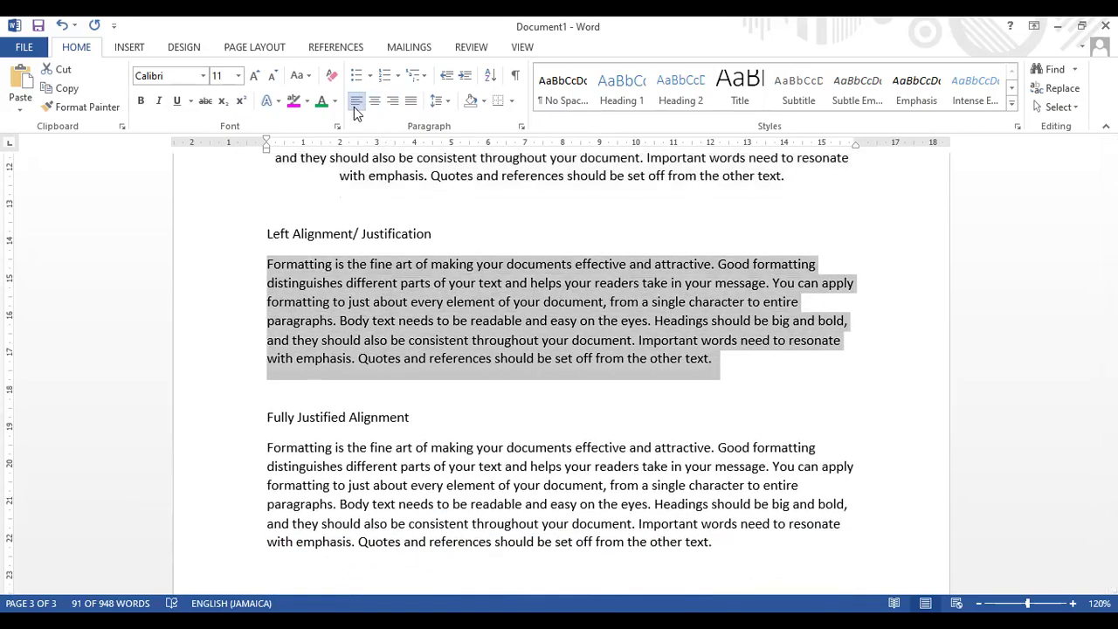
{"action": "left_click", "coordinate": [394, 103]}
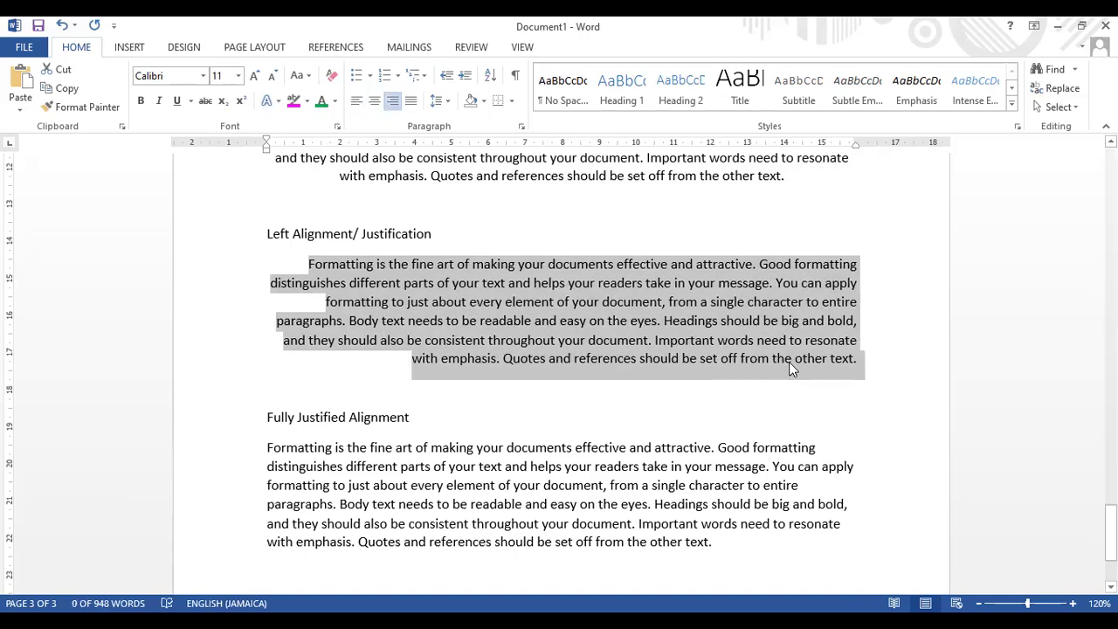
{"action": "left_click", "coordinate": [874, 319]}
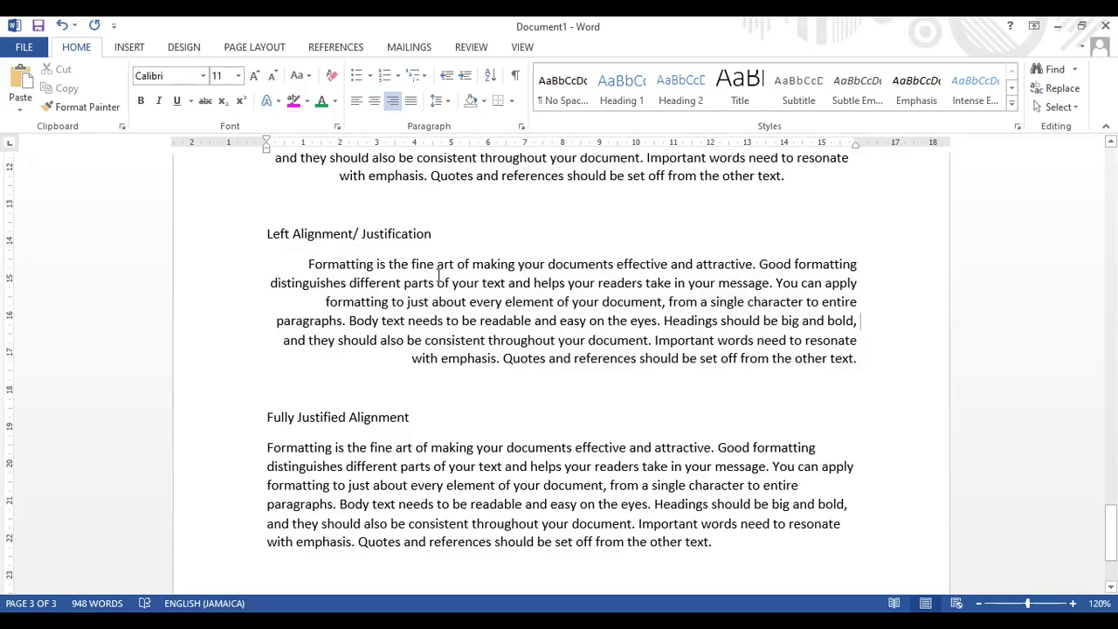
{"action": "left_click_drag", "start_coordinate": [188, 266], "coordinate": [177, 374]}
{"action": "left_click", "coordinate": [357, 102]}
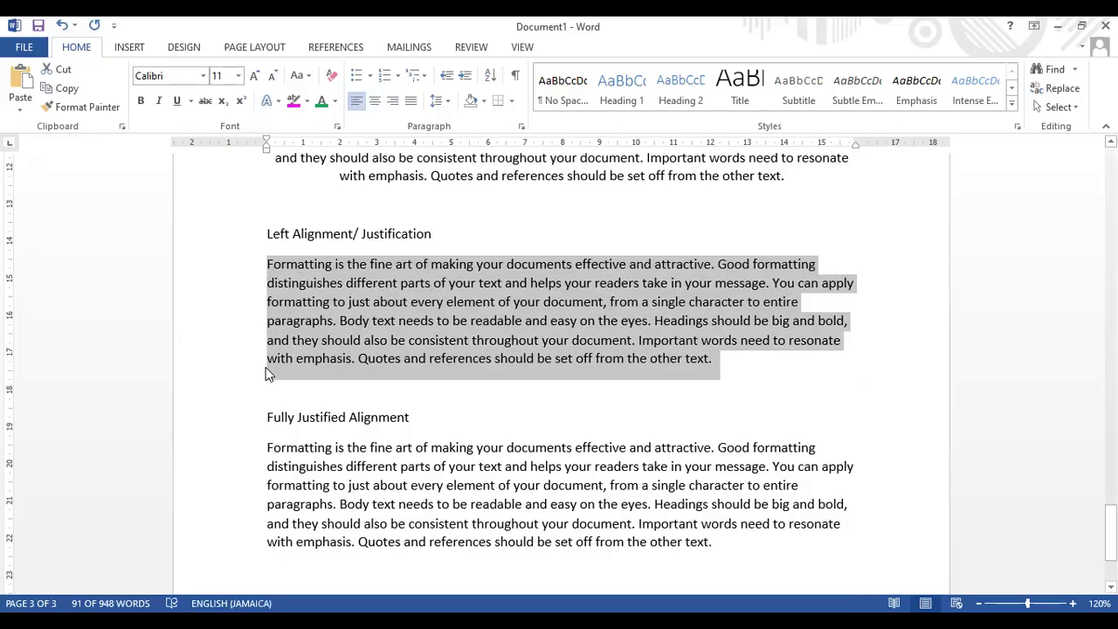
Click through each line of the centred paragraph to check its alignment.
{"action": "scroll", "coordinate": [529, 341], "scroll_direction": "up", "scroll_amount": 2}
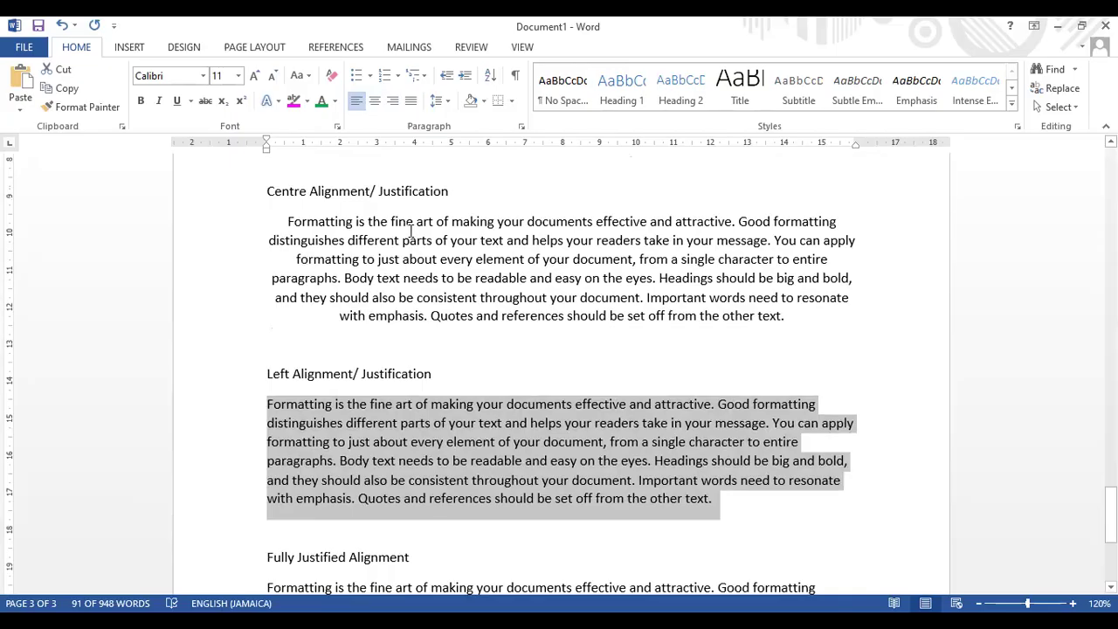
{"action": "left_click", "coordinate": [226, 224]}
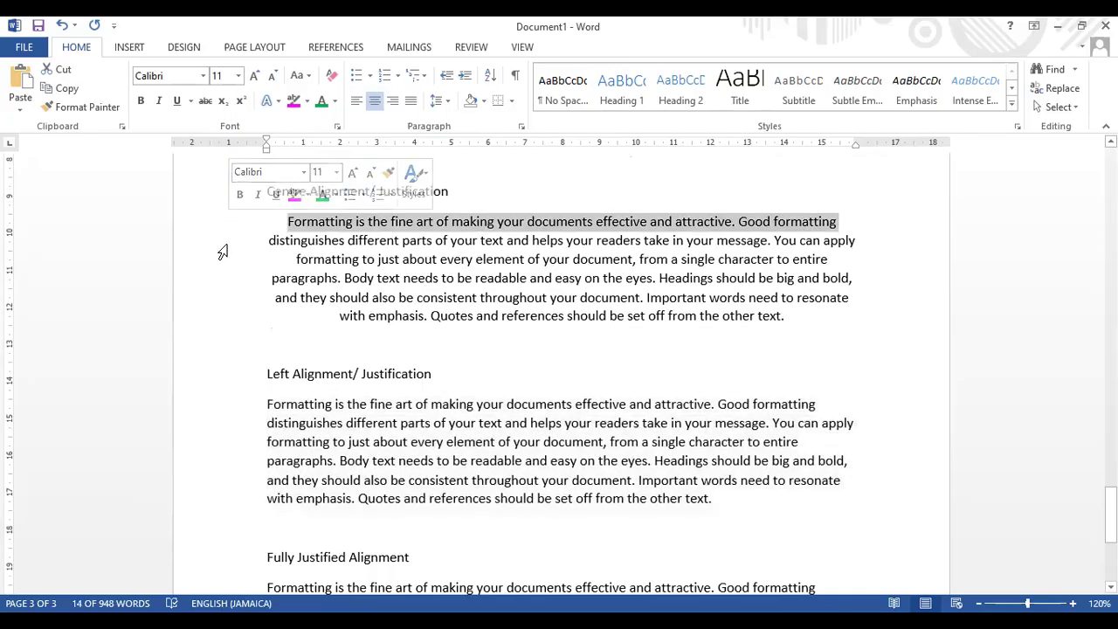
{"action": "left_click", "coordinate": [222, 243]}
{"action": "left_click", "coordinate": [250, 260]}
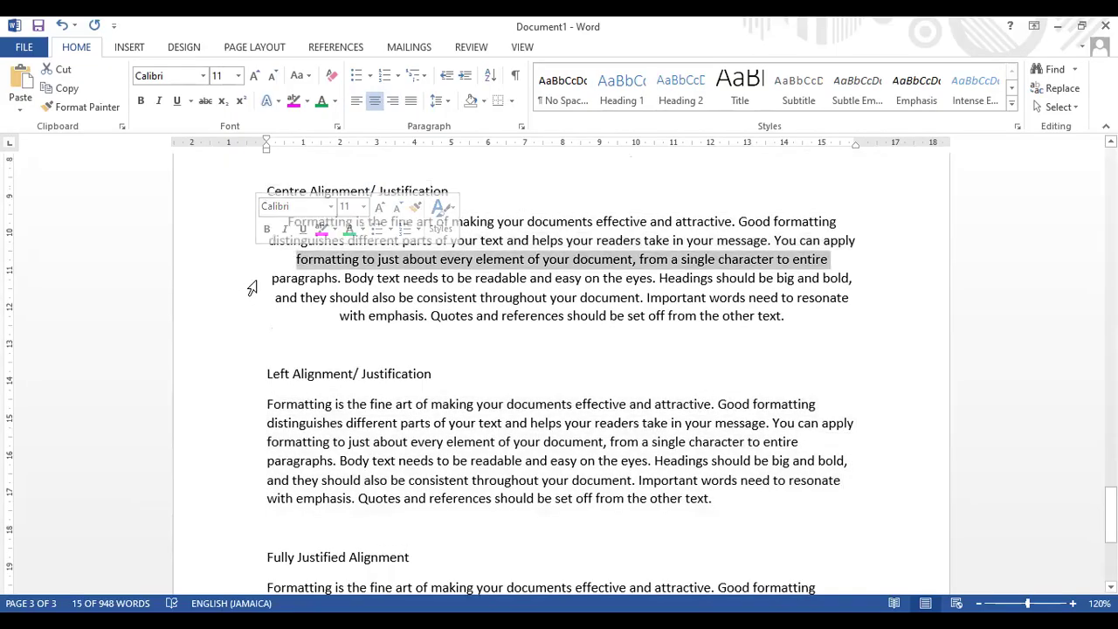
{"action": "left_click", "coordinate": [251, 278]}
{"action": "left_click", "coordinate": [236, 307]}
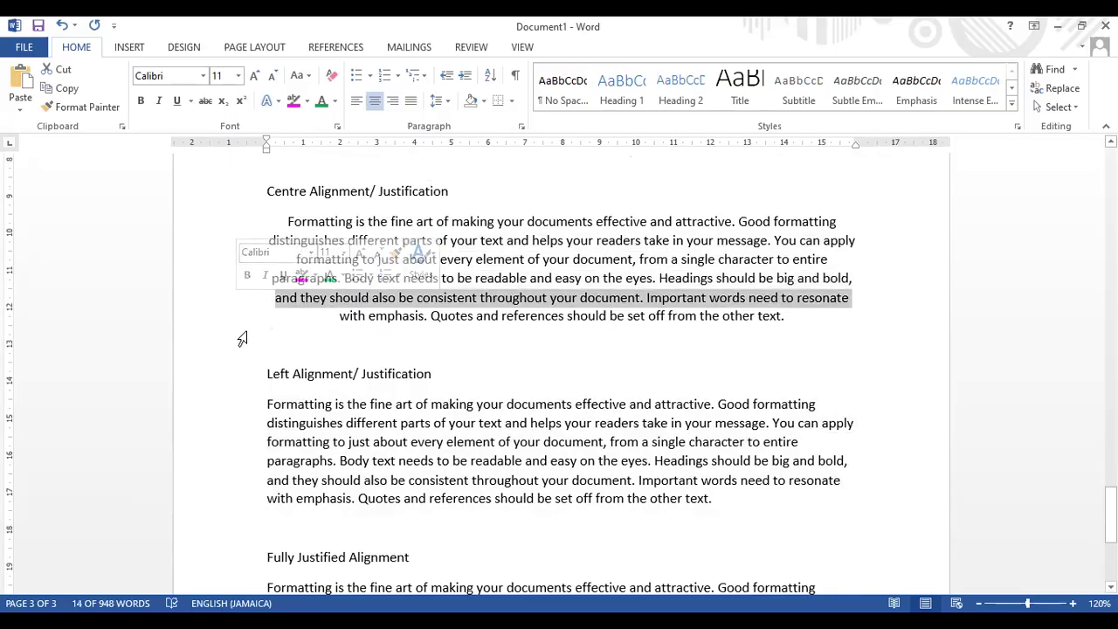
{"action": "left_click", "coordinate": [240, 335]}
{"action": "scroll", "coordinate": [503, 418], "scroll_direction": "down", "scroll_amount": 4}
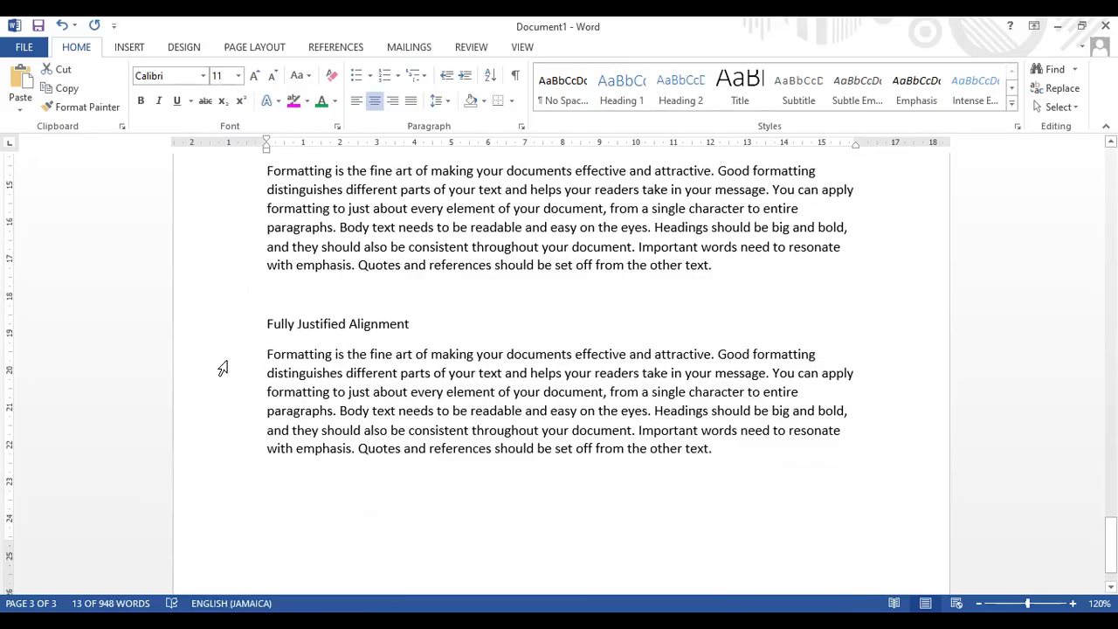
Select the Fully Justified Alignment paragraph, apply Justify, then deselect it.
{"action": "left_click_drag", "start_coordinate": [219, 358], "coordinate": [225, 455]}
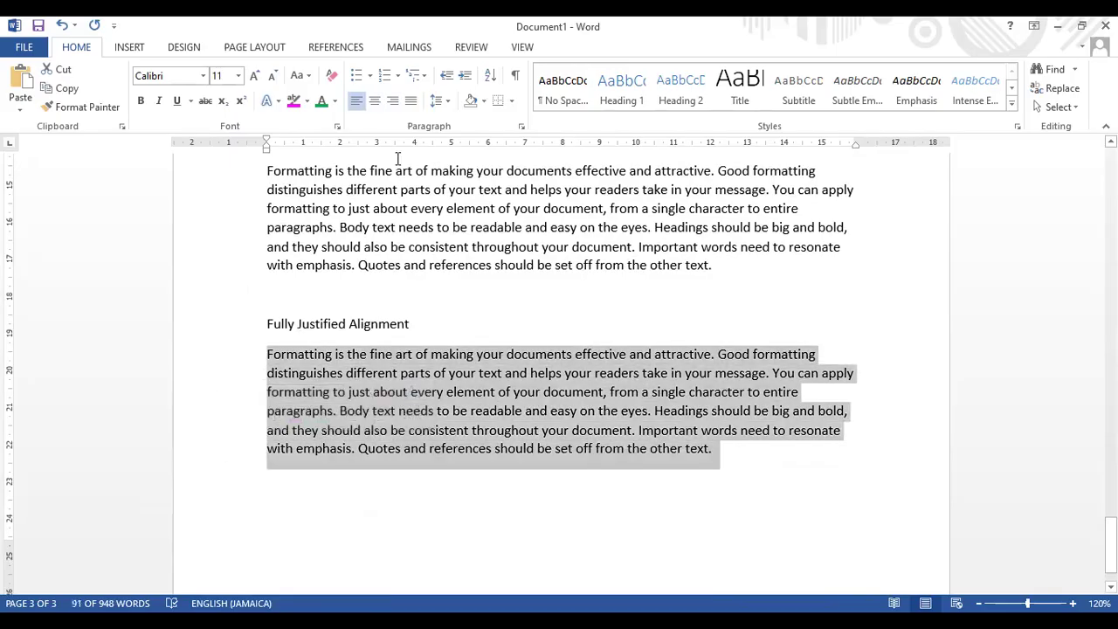
{"action": "left_click", "coordinate": [411, 100]}
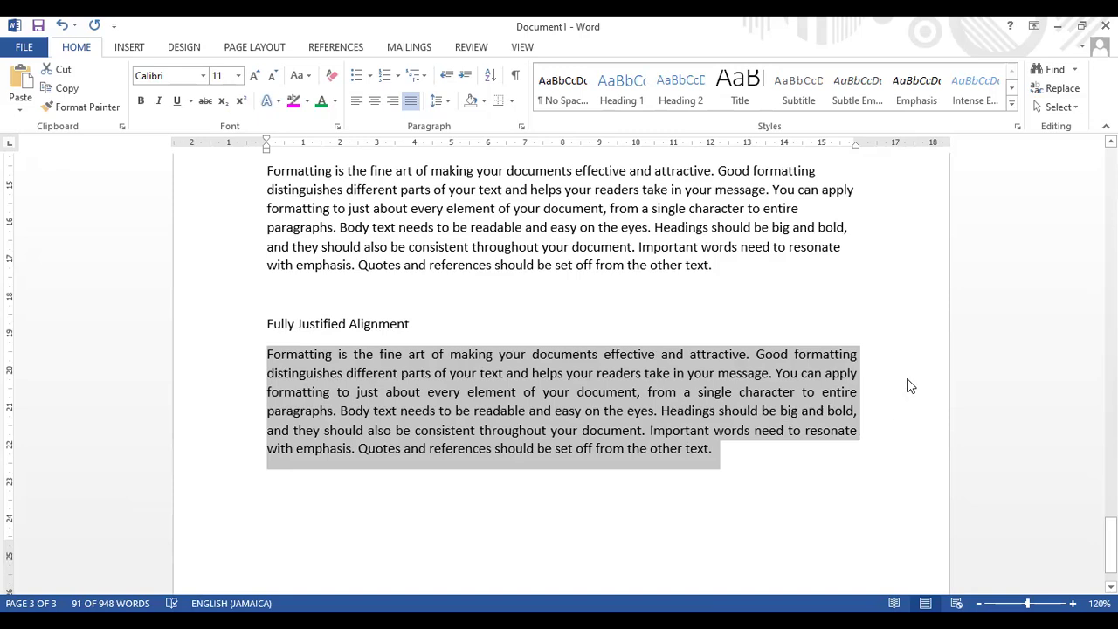
{"action": "left_click", "coordinate": [723, 449]}
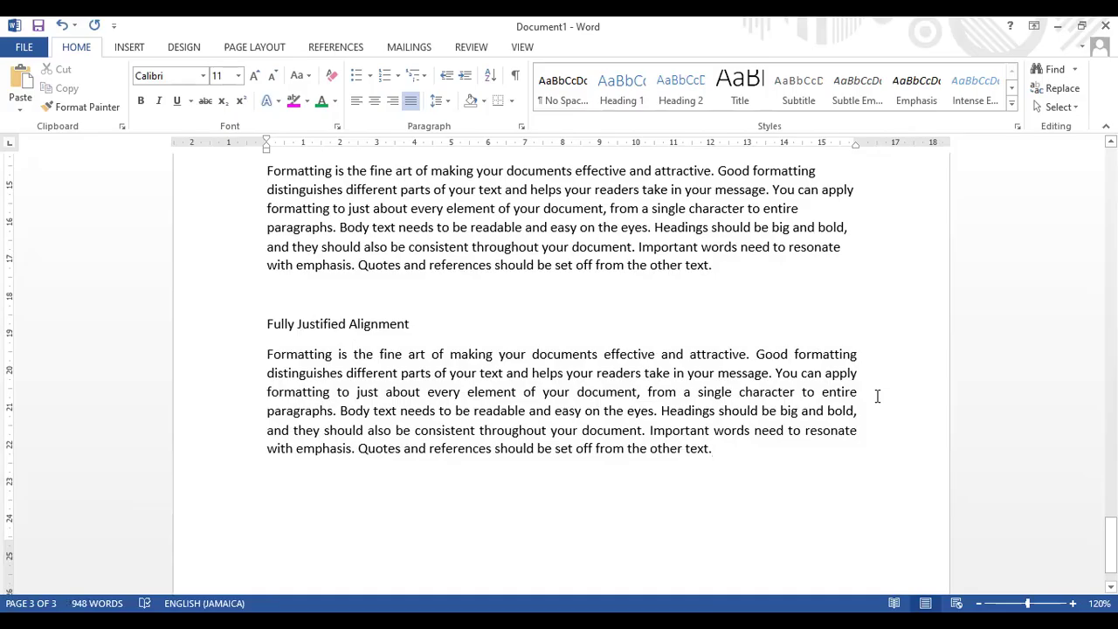
{"action": "scroll", "coordinate": [784, 422], "scroll_direction": "down", "scroll_amount": 1}
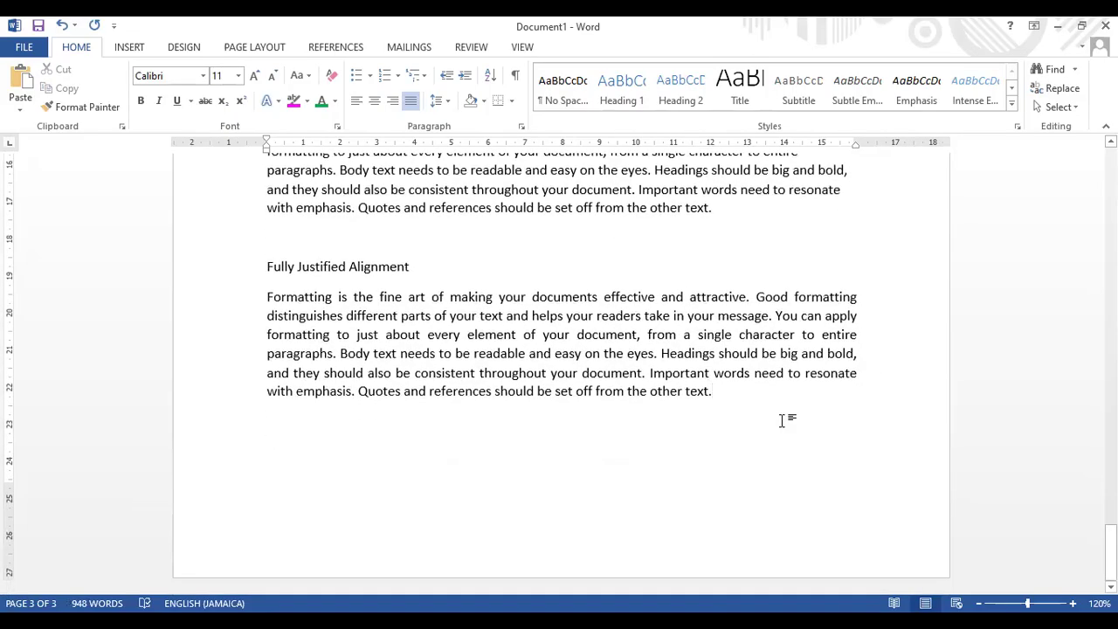